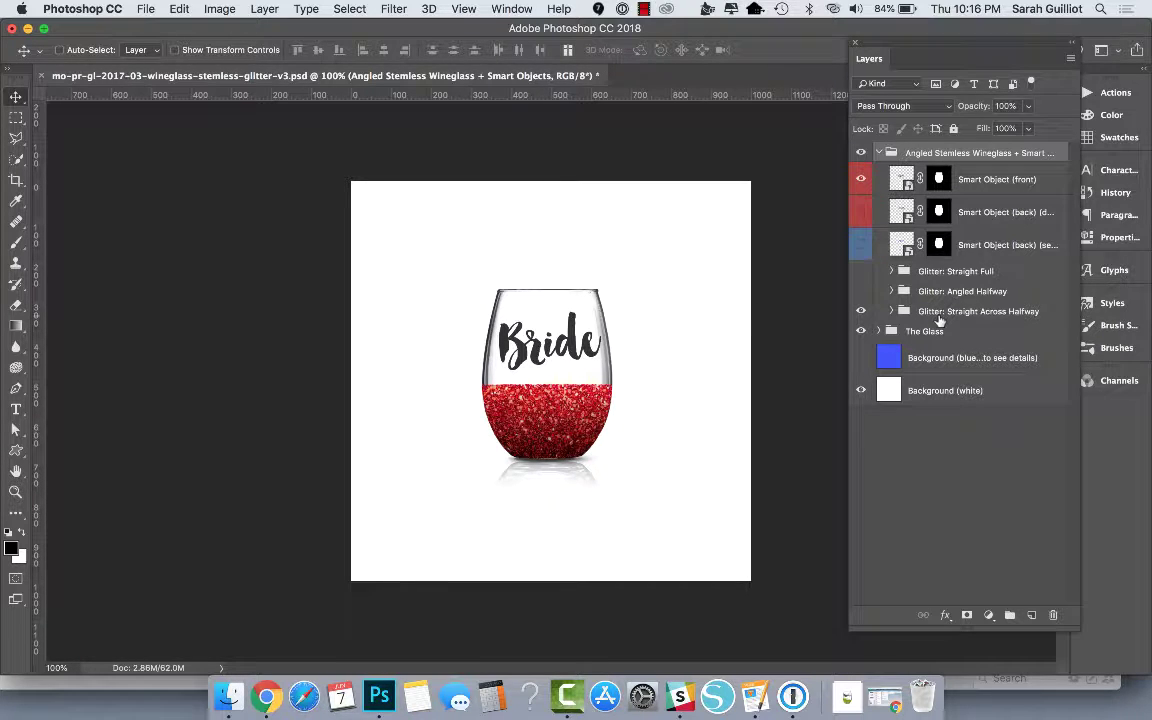
Step: Duplicate the 'Glitter: Straight Across Halfway' group and hide the original group
left_click(861, 311)
left_click_drag(1015, 312, 1031, 614)
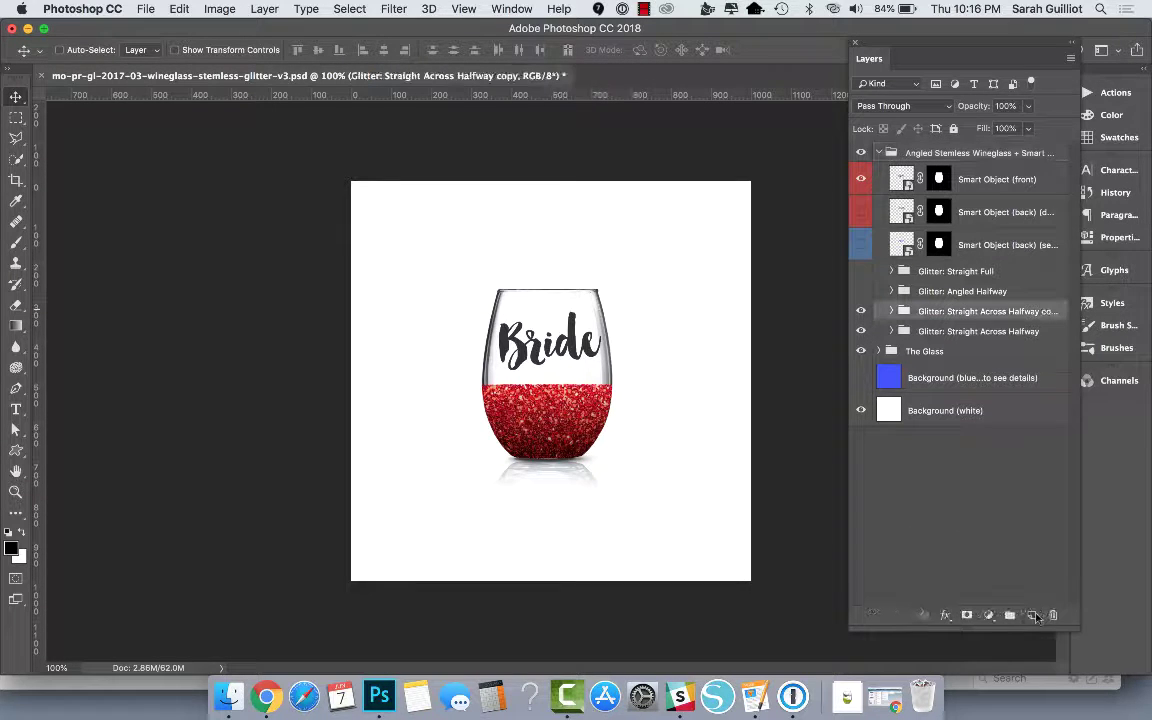
left_click(861, 331)
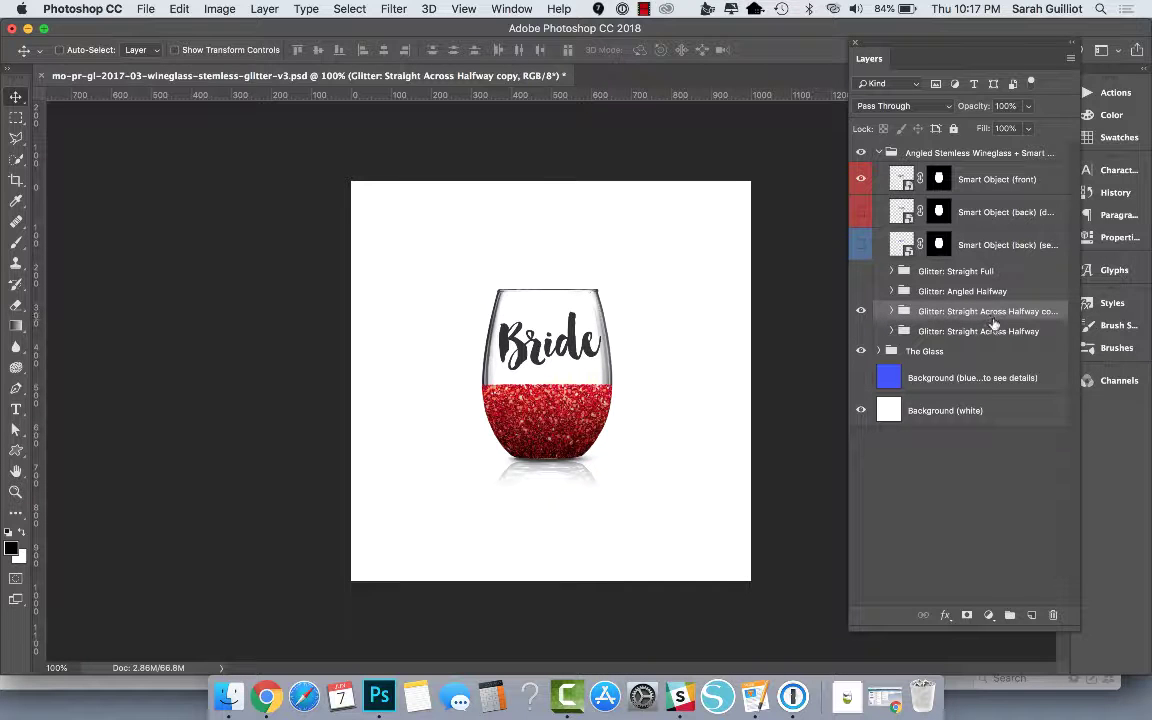
left_click(987, 332)
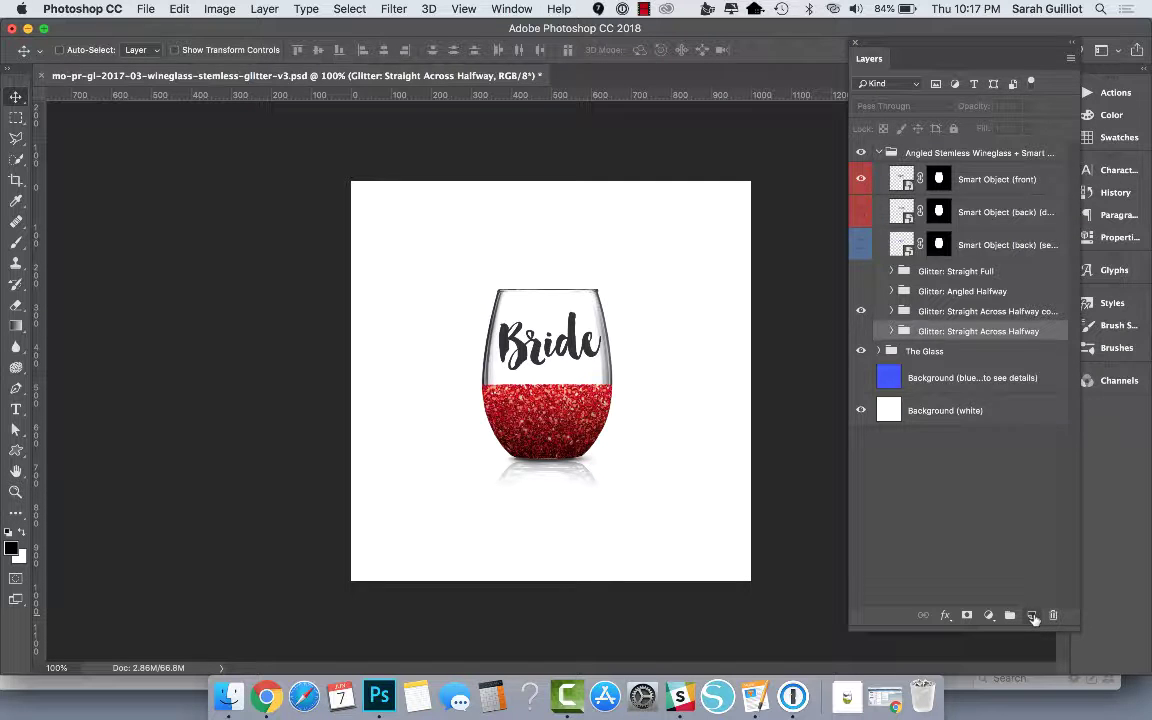
Step: Expand the copied group and toggle the Color Layer and Glitter Dip visibility to check them
left_click(974, 312)
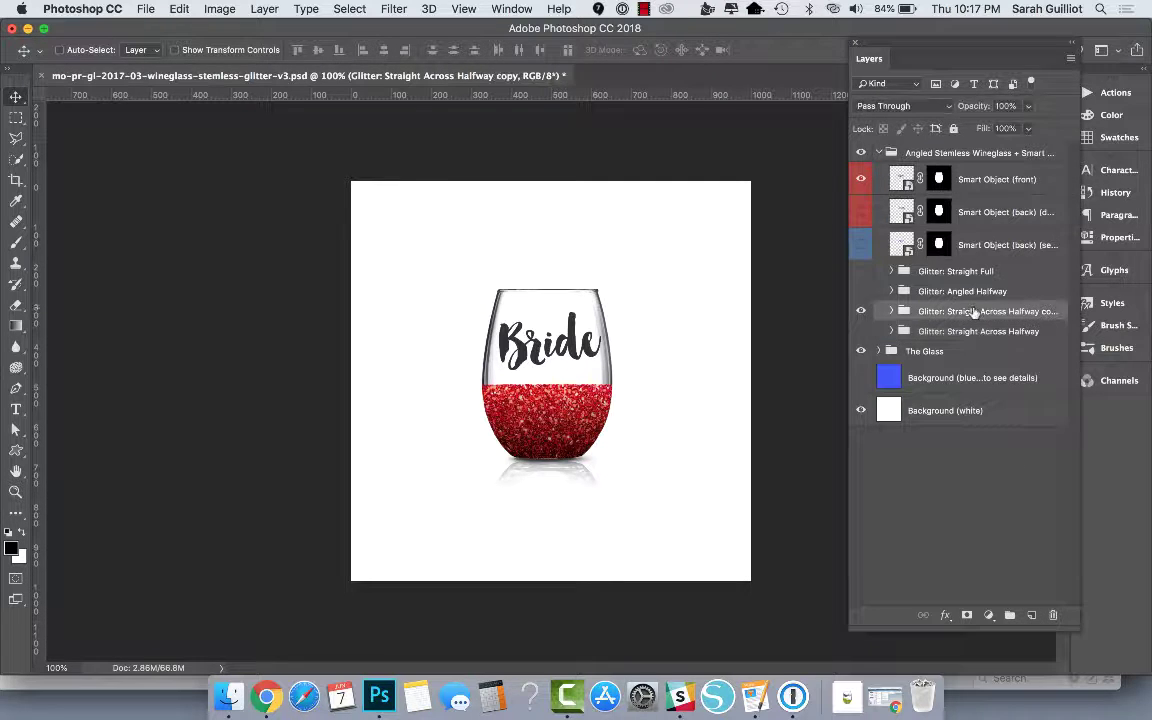
left_click(892, 312)
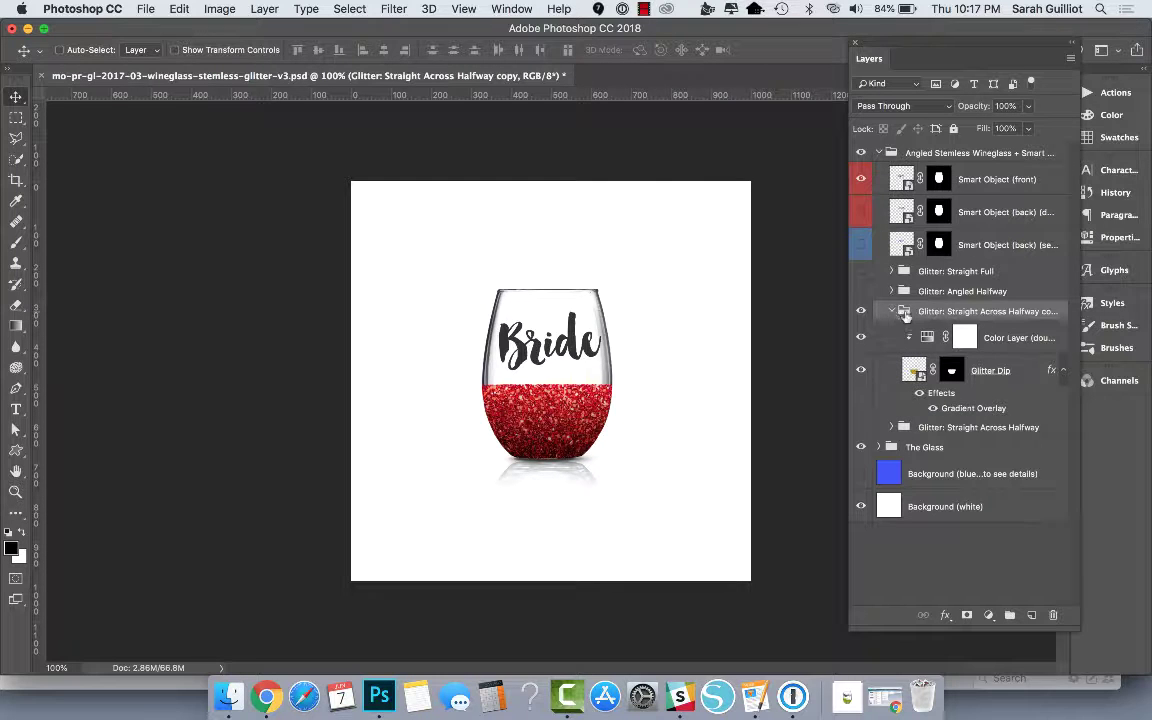
left_click(860, 338)
left_click(860, 338)
left_click(861, 370)
left_click(861, 370)
Step: Target the Glitter Dip layer mask for editing
left_click(1022, 370)
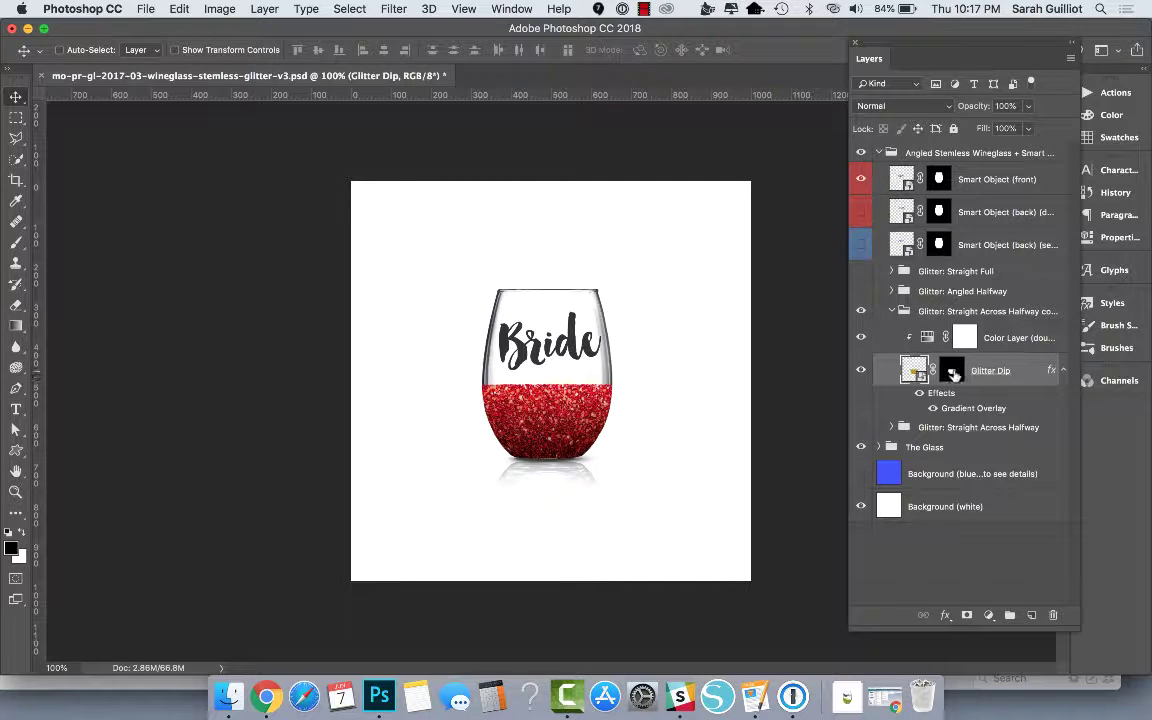
left_click(952, 371)
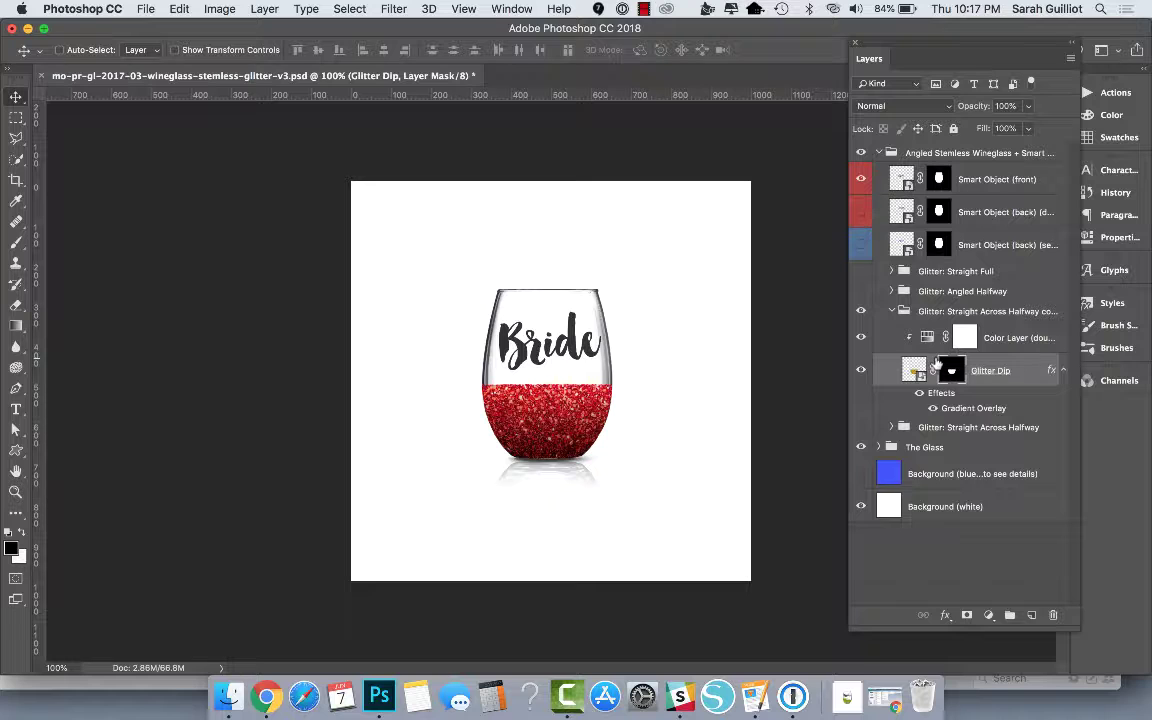
left_click(16, 118)
Step: Fill a rectangular band across the glitter's top with black on the mask, then deselect
left_click_drag(16, 118, 65, 122)
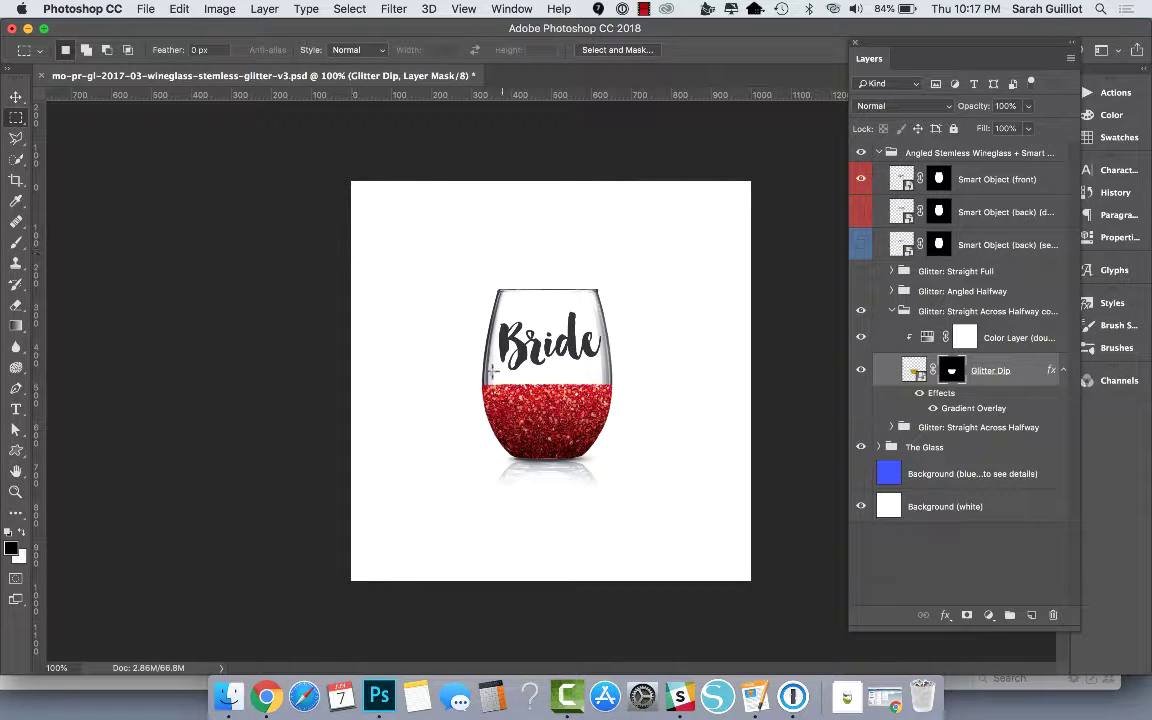
left_click_drag(462, 378, 622, 405)
left_click(179, 9)
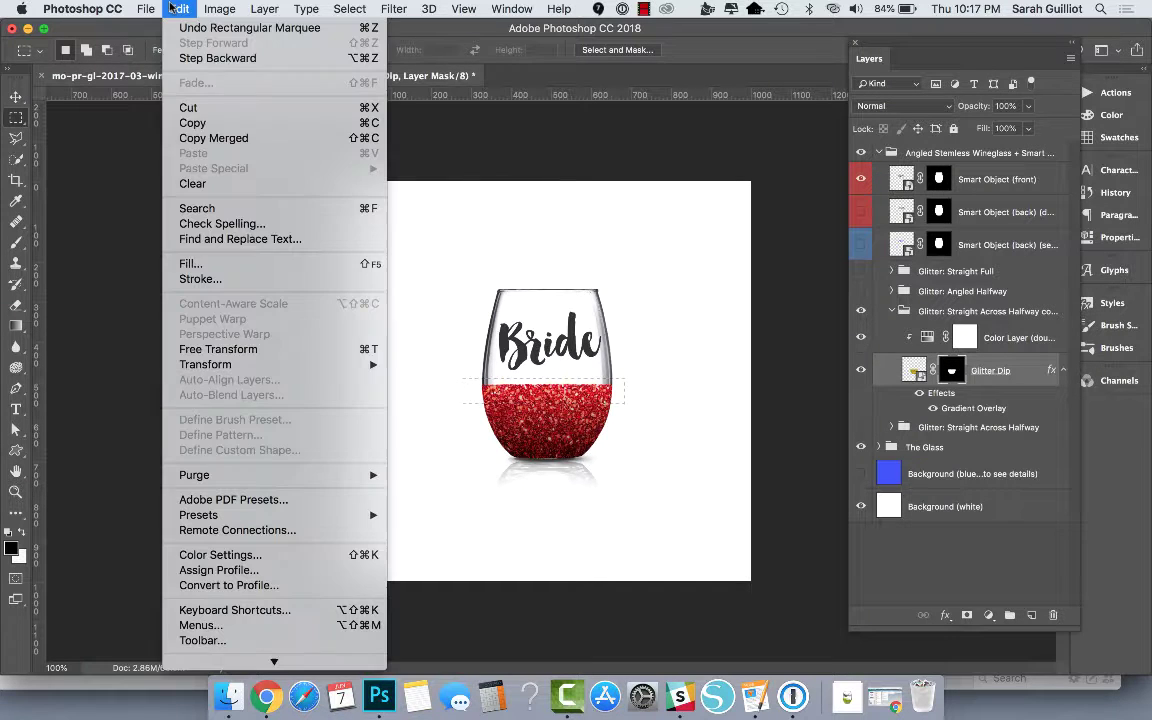
left_click(229, 264)
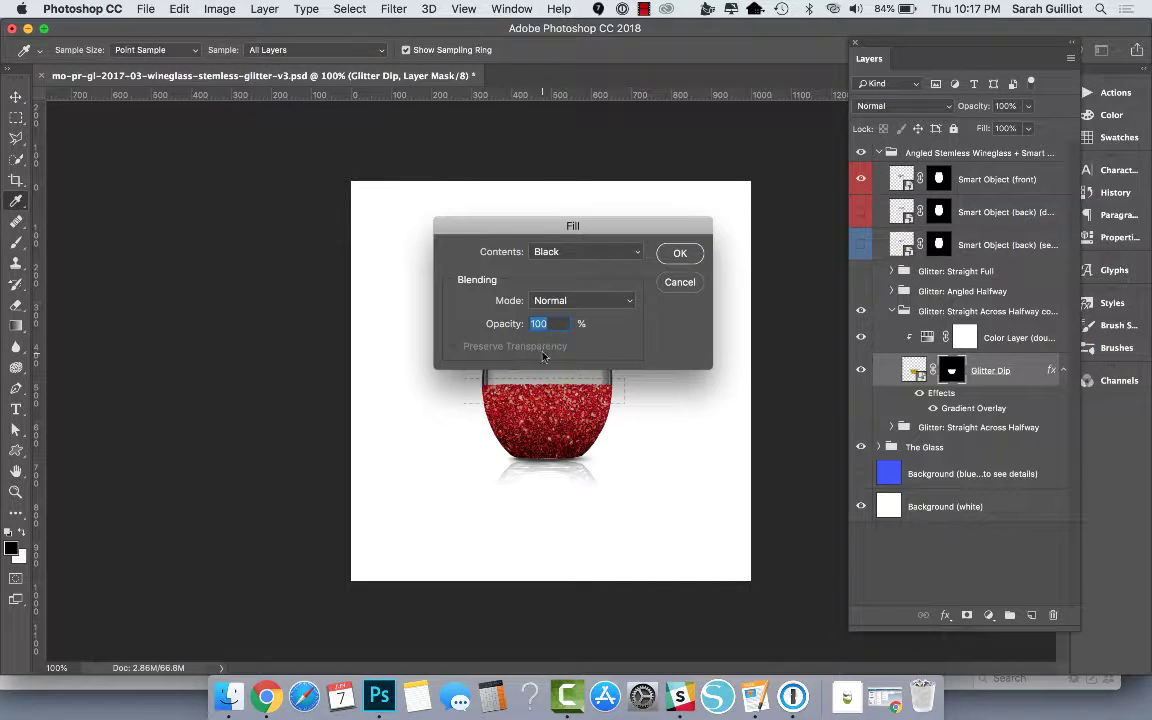
left_click(680, 254)
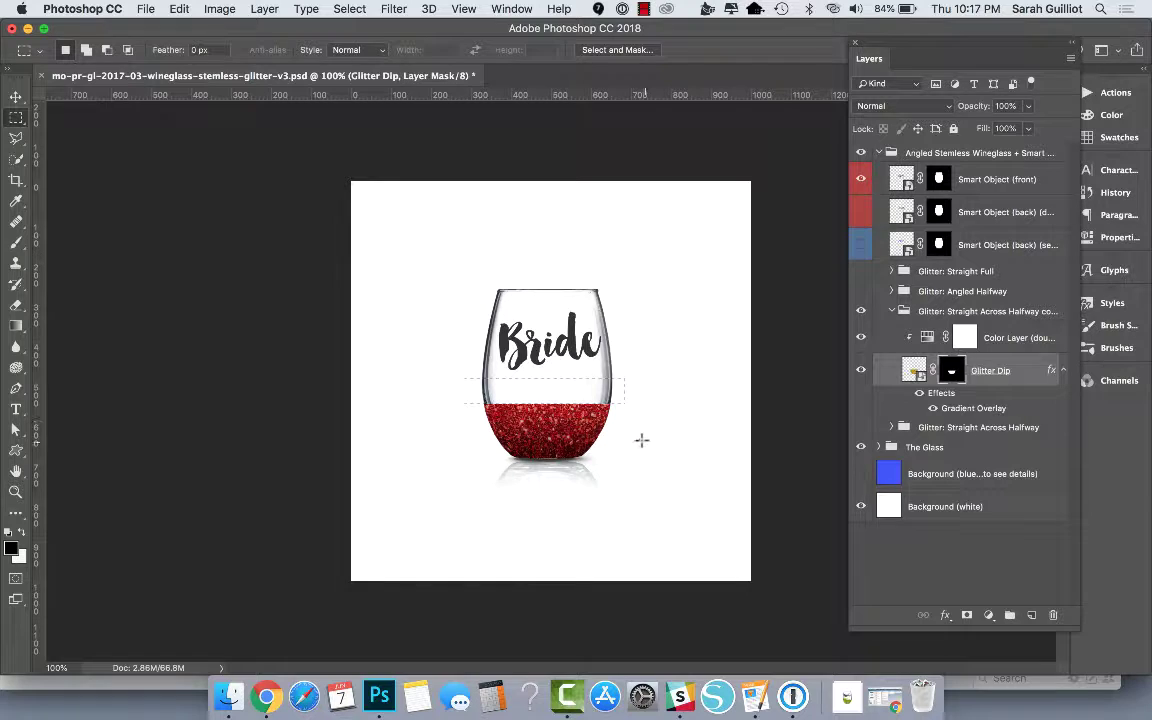
key("super+d")
Step: Select the Pen tool and zoom to 300% on the glass
left_click(15, 387)
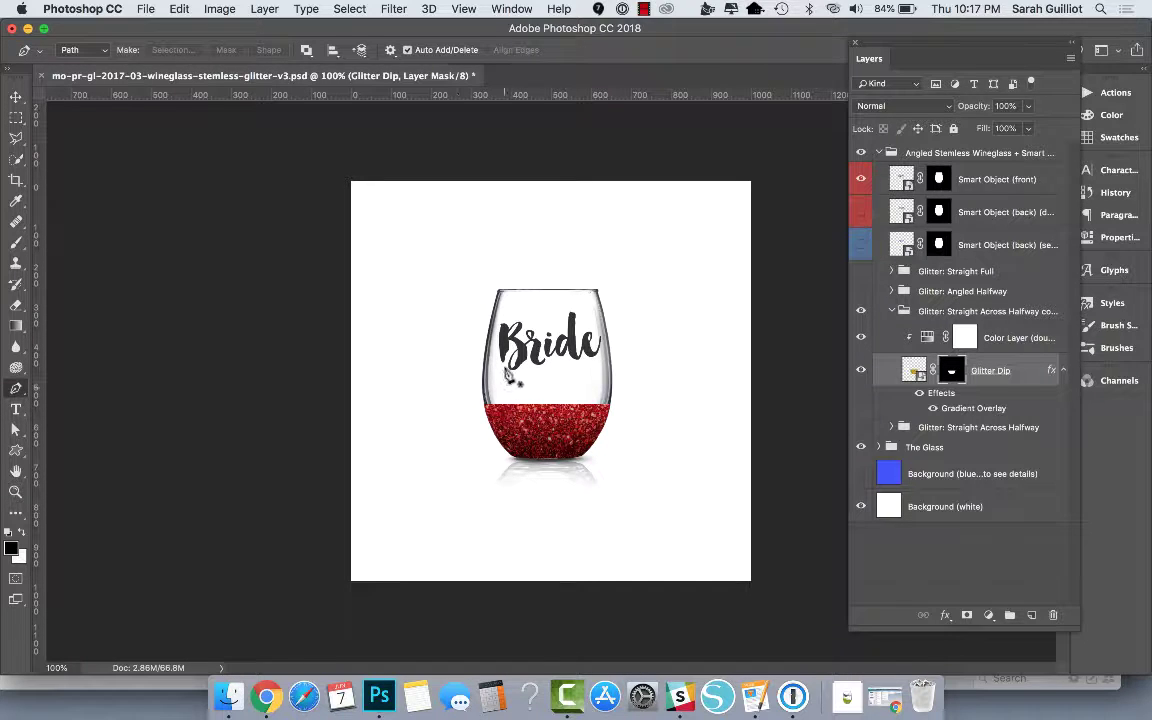
key("super+equal")
key("super+equal")
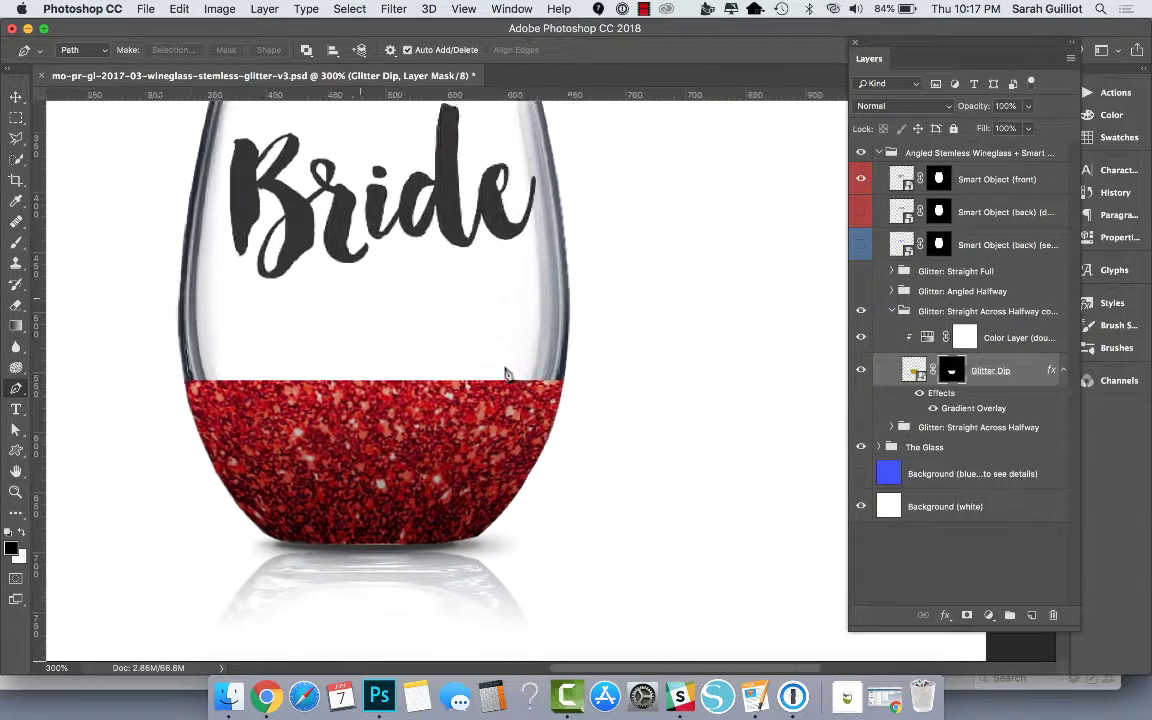
scroll(505, 374, "right", 3)
scroll(505, 374, "down", 1)
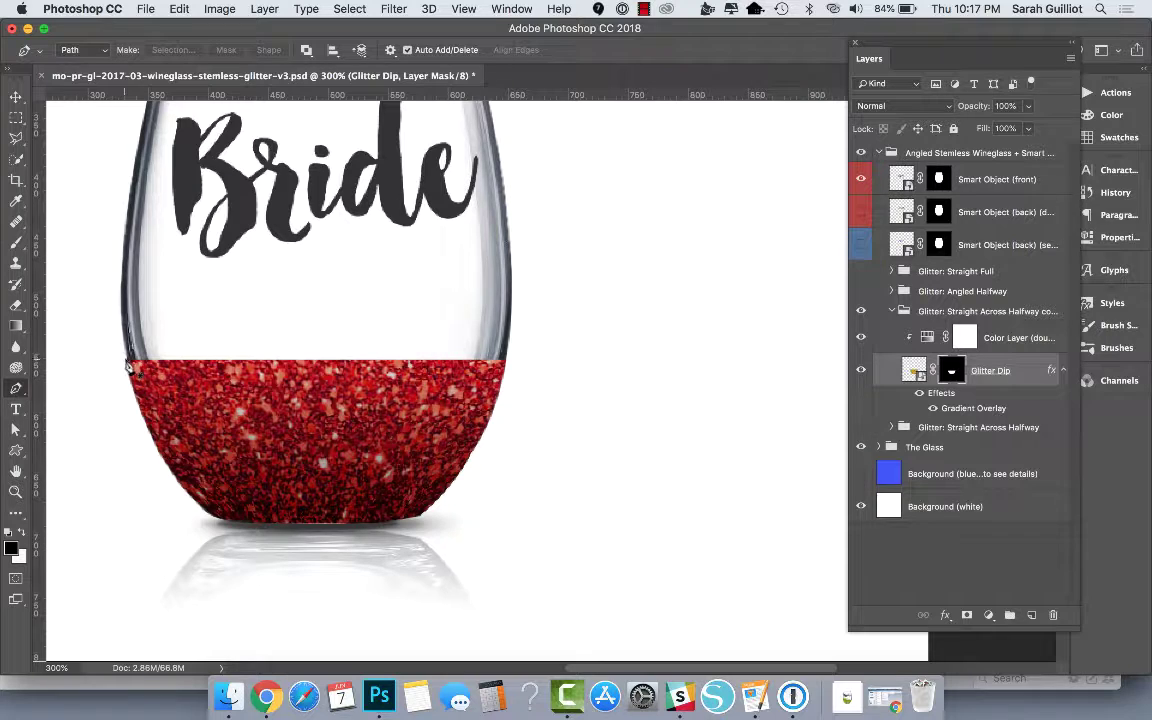
Step: Draw a closed path between the glass's left and right edges, peaking at the centre
left_click(126, 359)
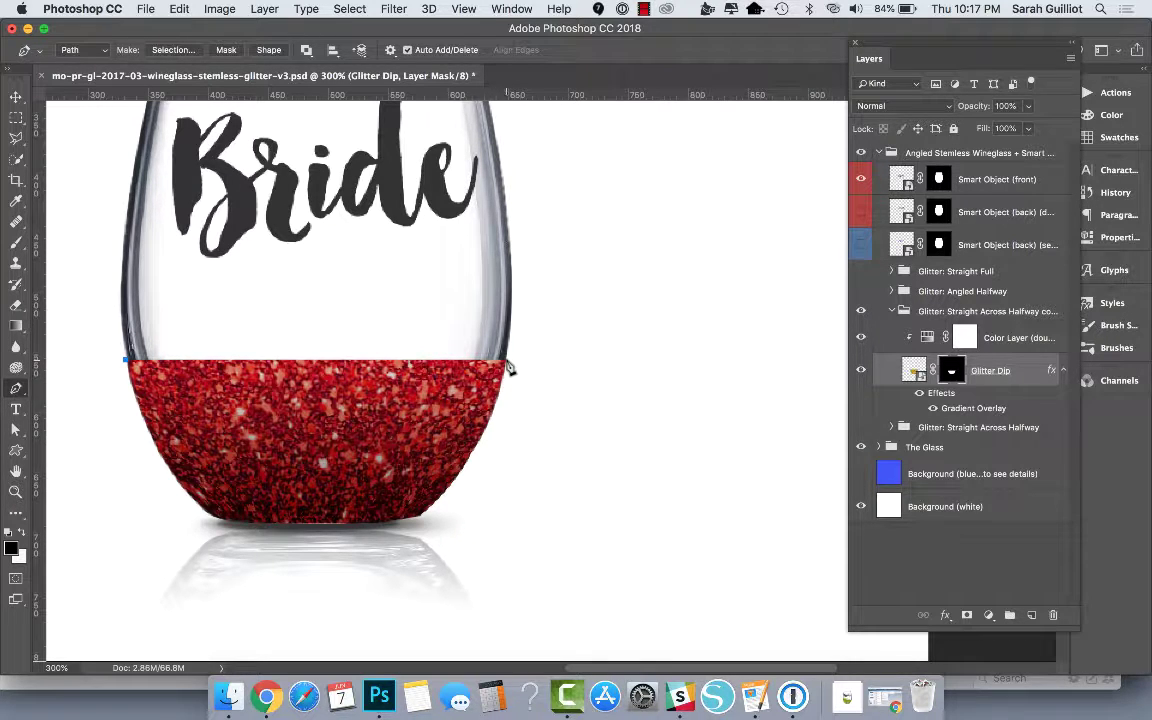
left_click(507, 364)
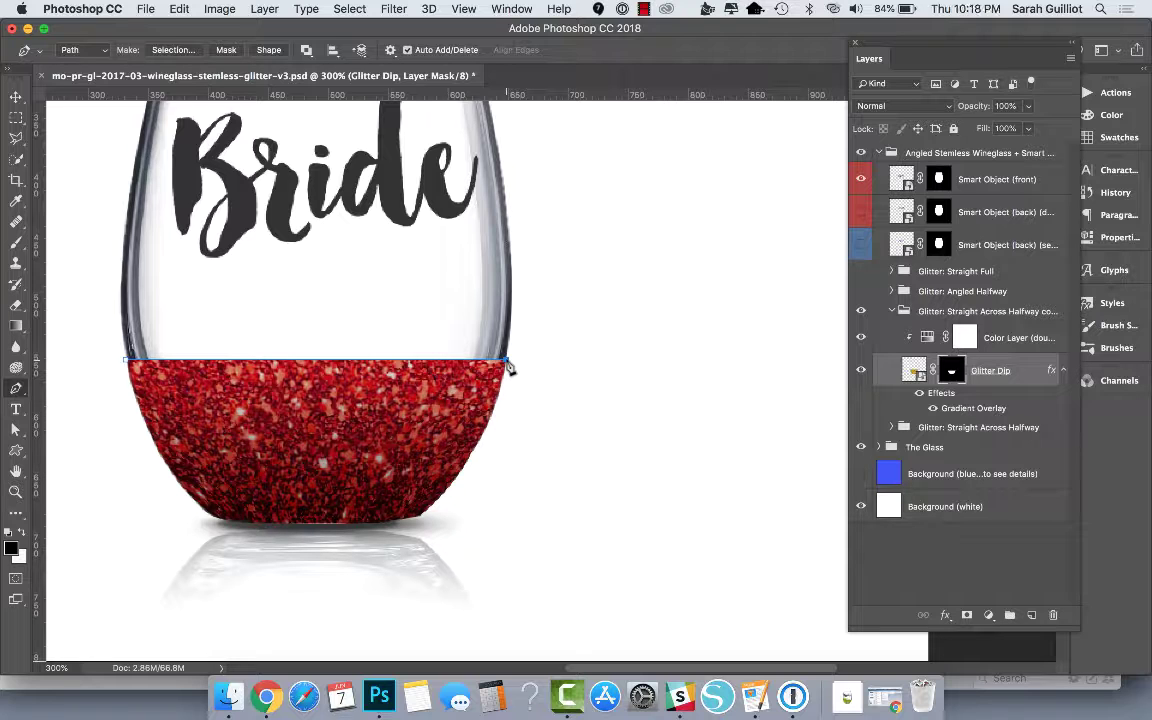
left_click_drag(507, 367, 722, 334)
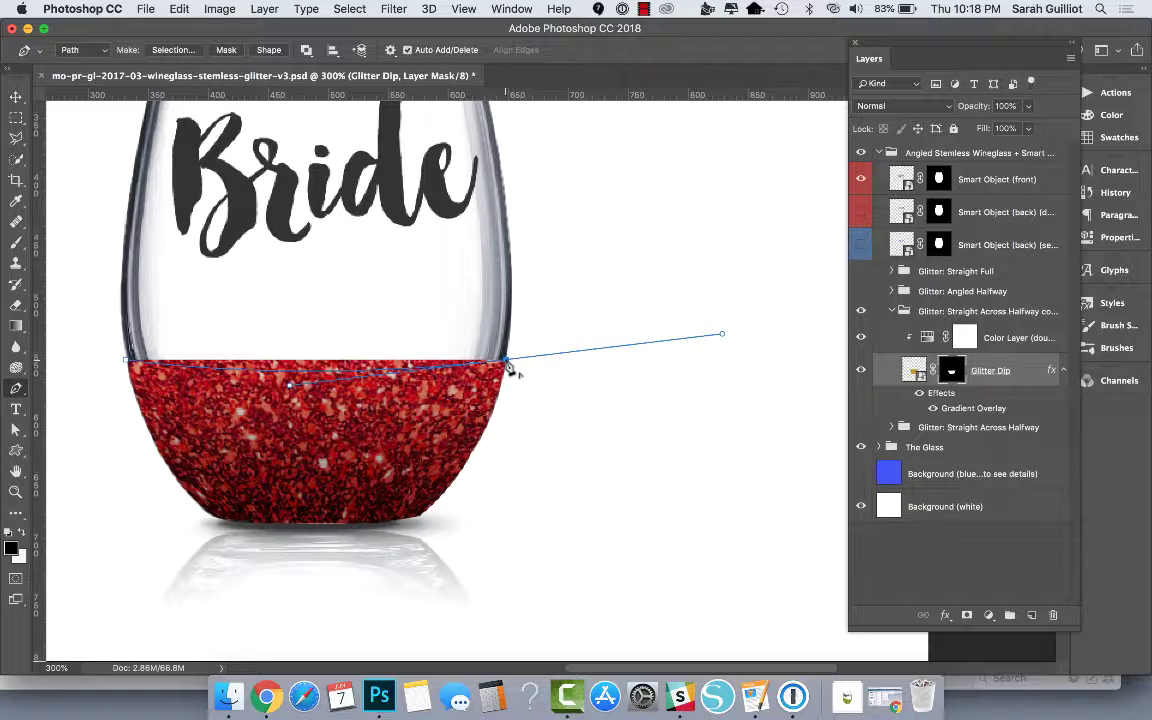
left_click(508, 366)
left_click_drag(508, 366, 352, 300)
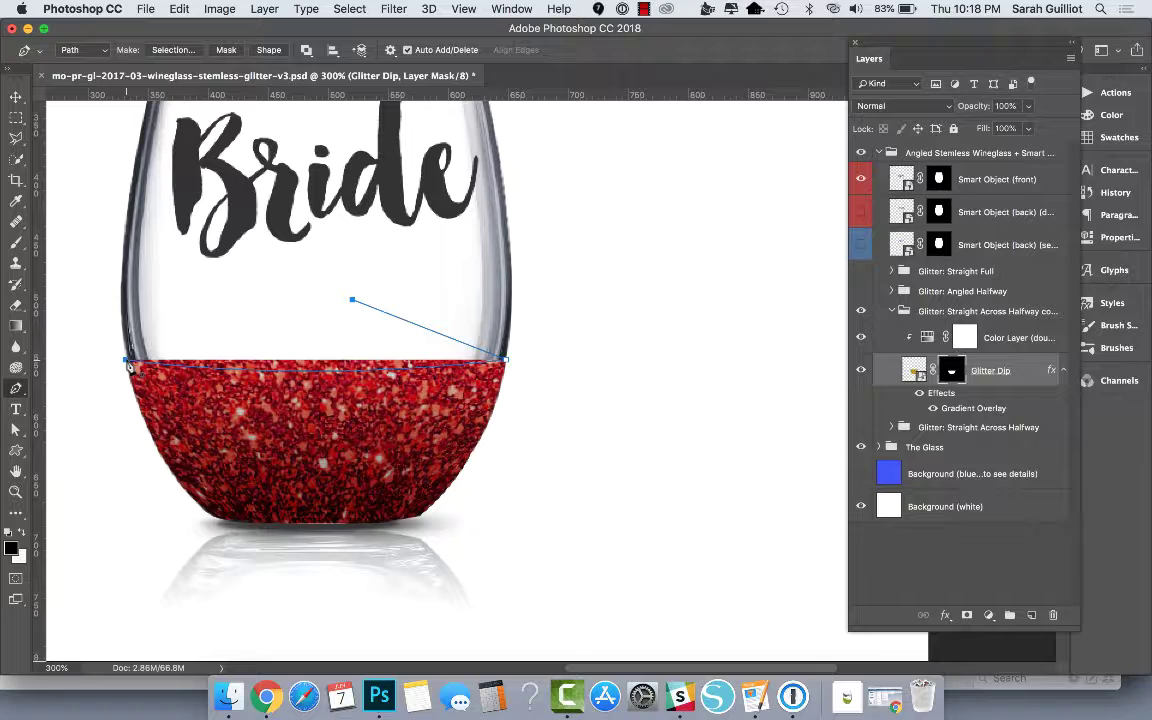
left_click(127, 363)
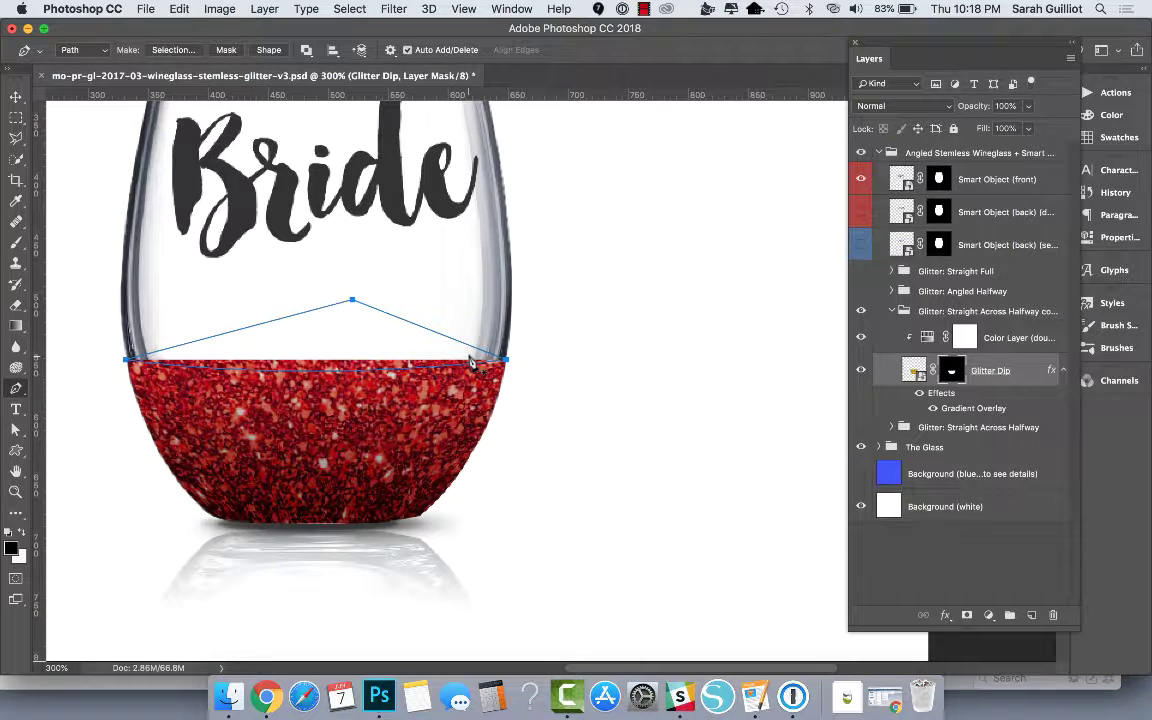
Step: Load the peaked path as a selection, converting it in the Paths panel
key("super+Return")
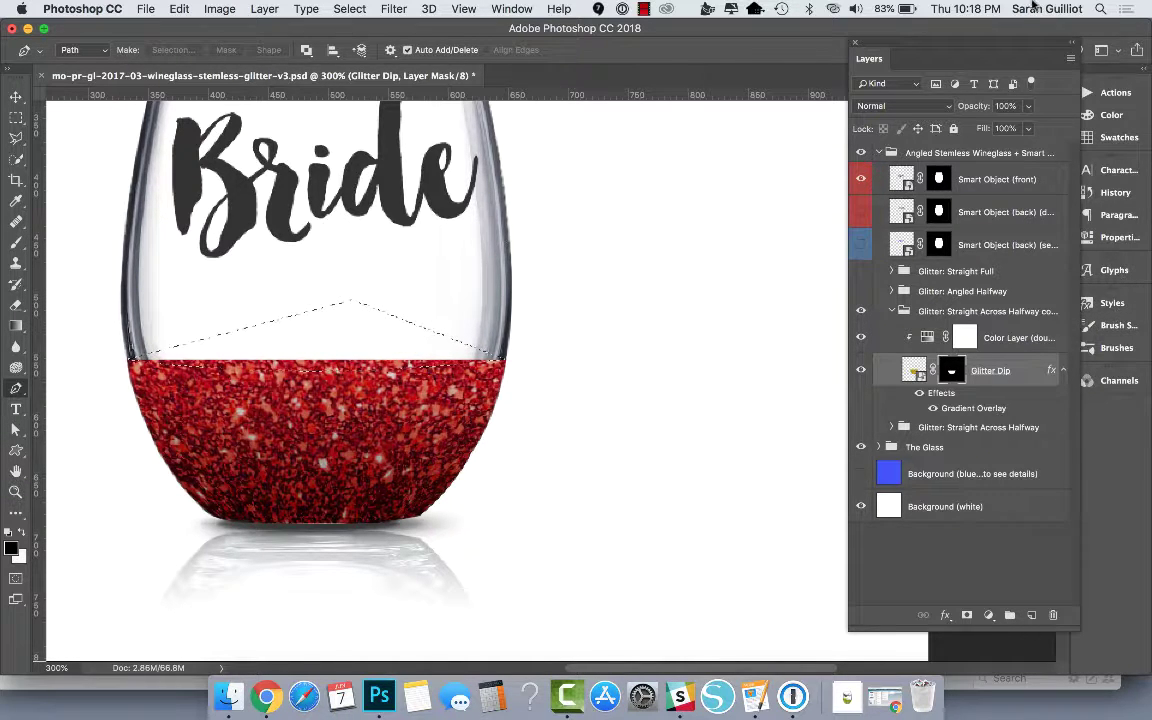
left_click_drag(1043, 46, 988, 46)
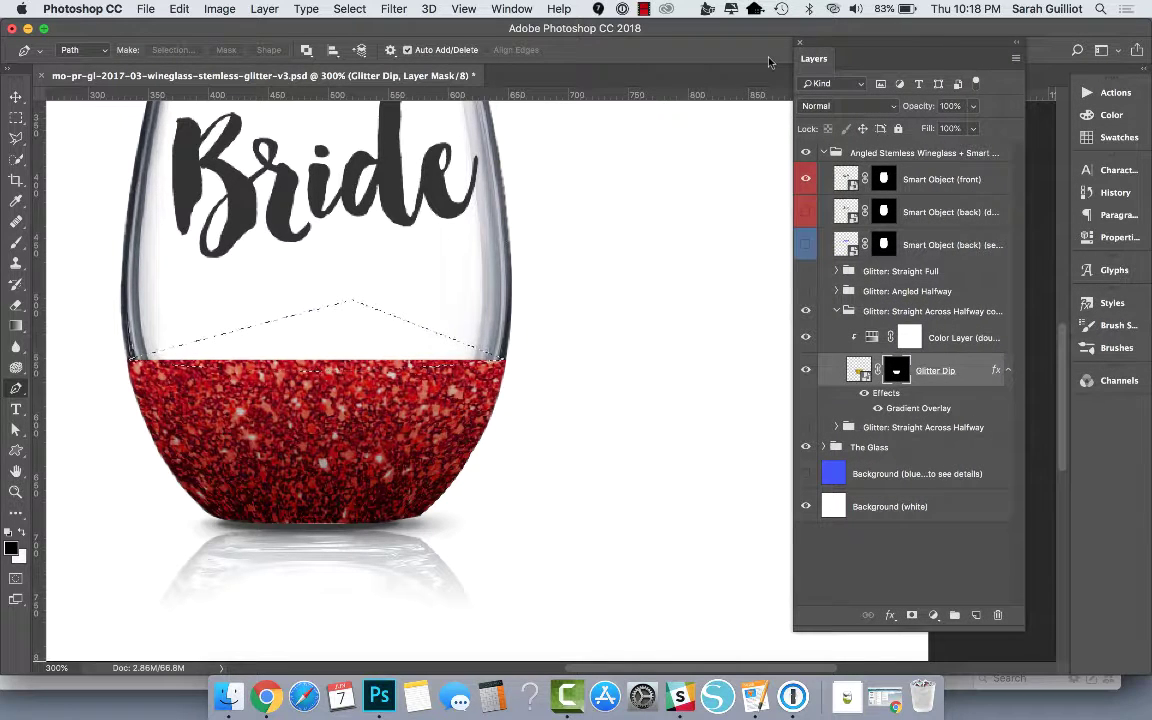
left_click(505, 9)
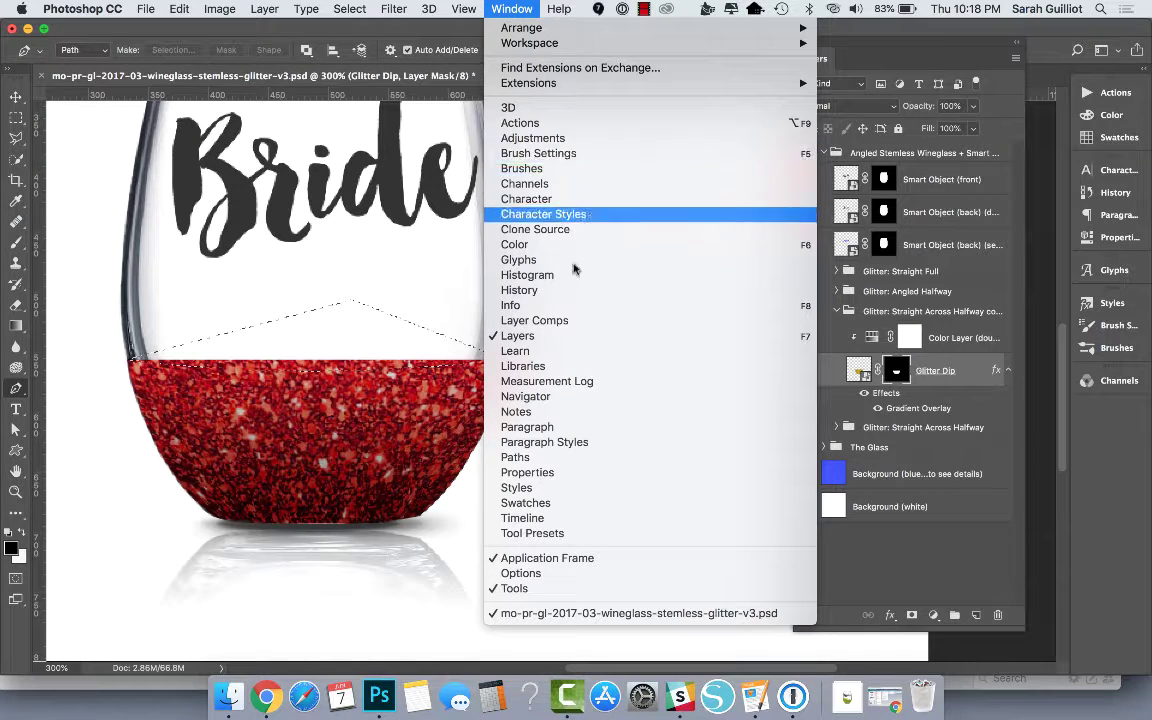
left_click(597, 457)
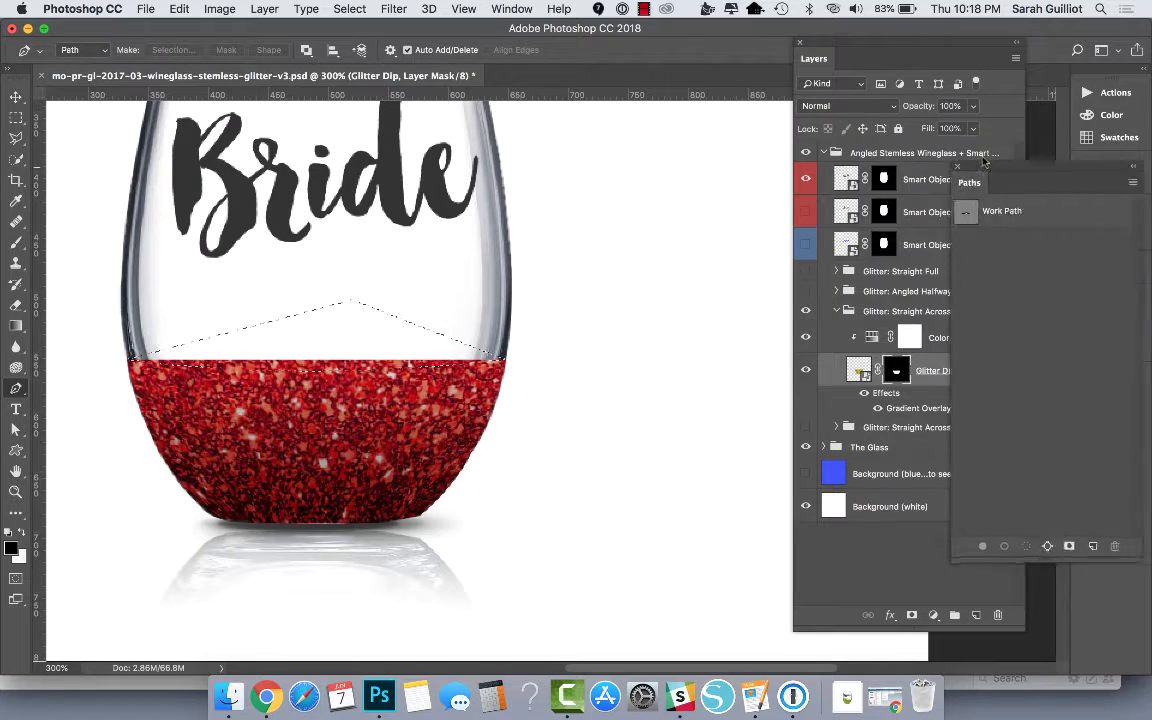
left_click_drag(1010, 170, 883, 123)
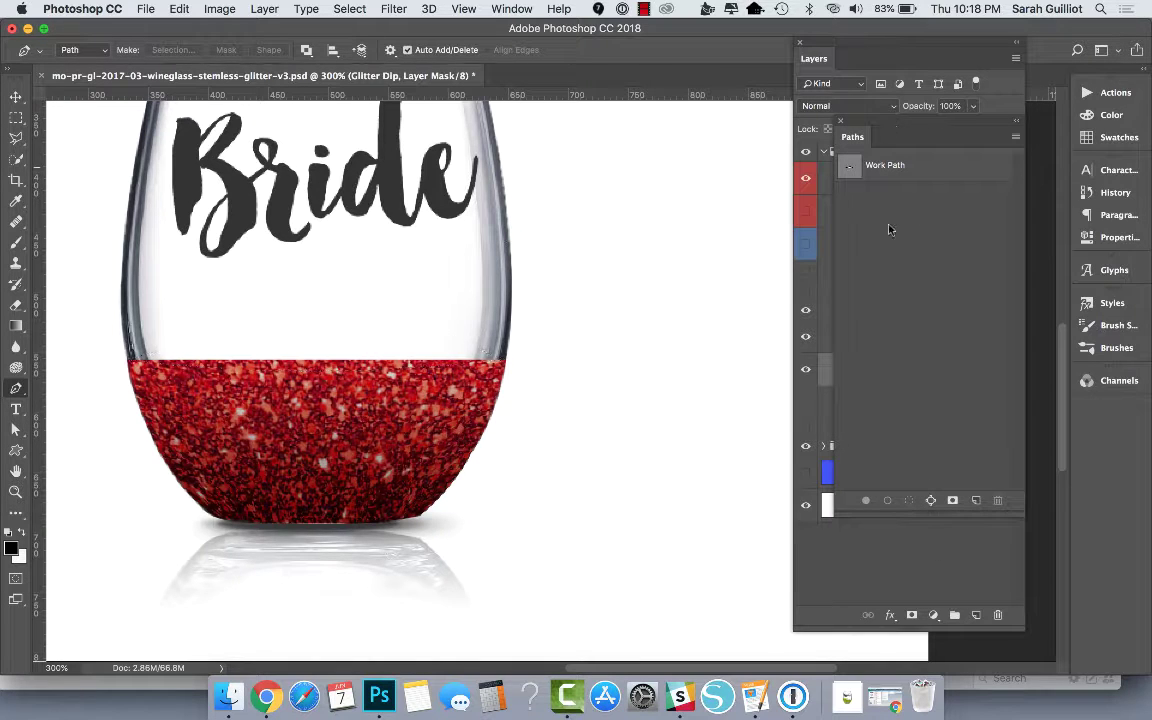
left_click(931, 503)
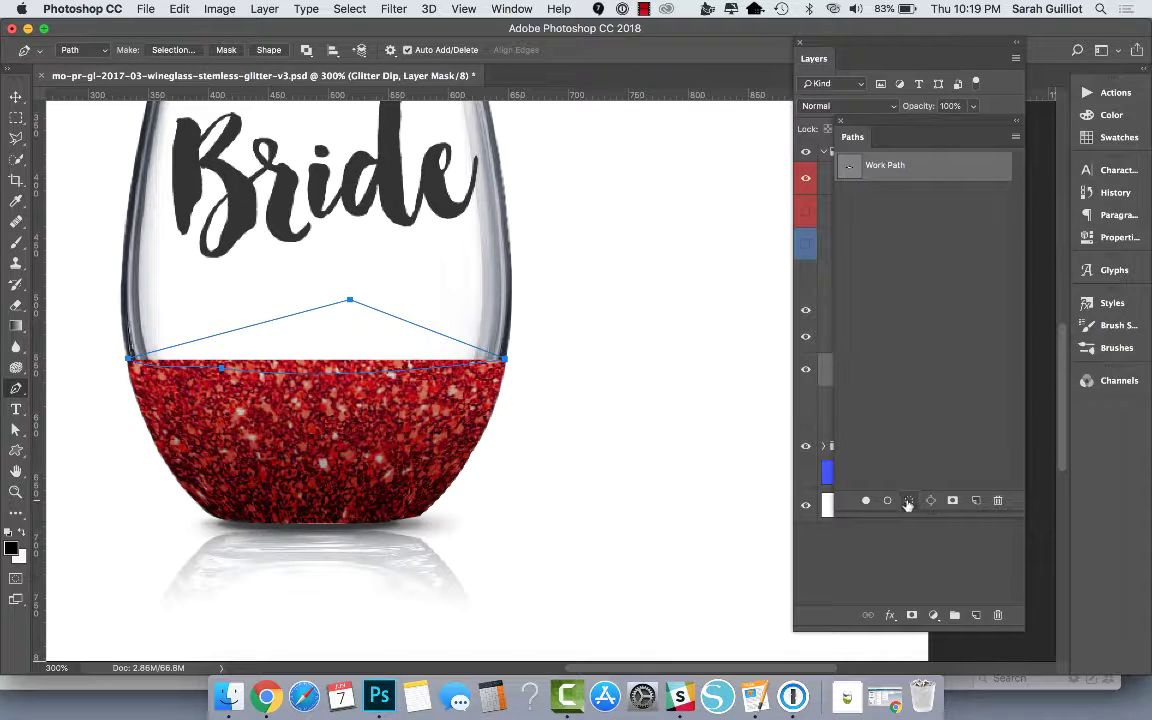
left_click(909, 502)
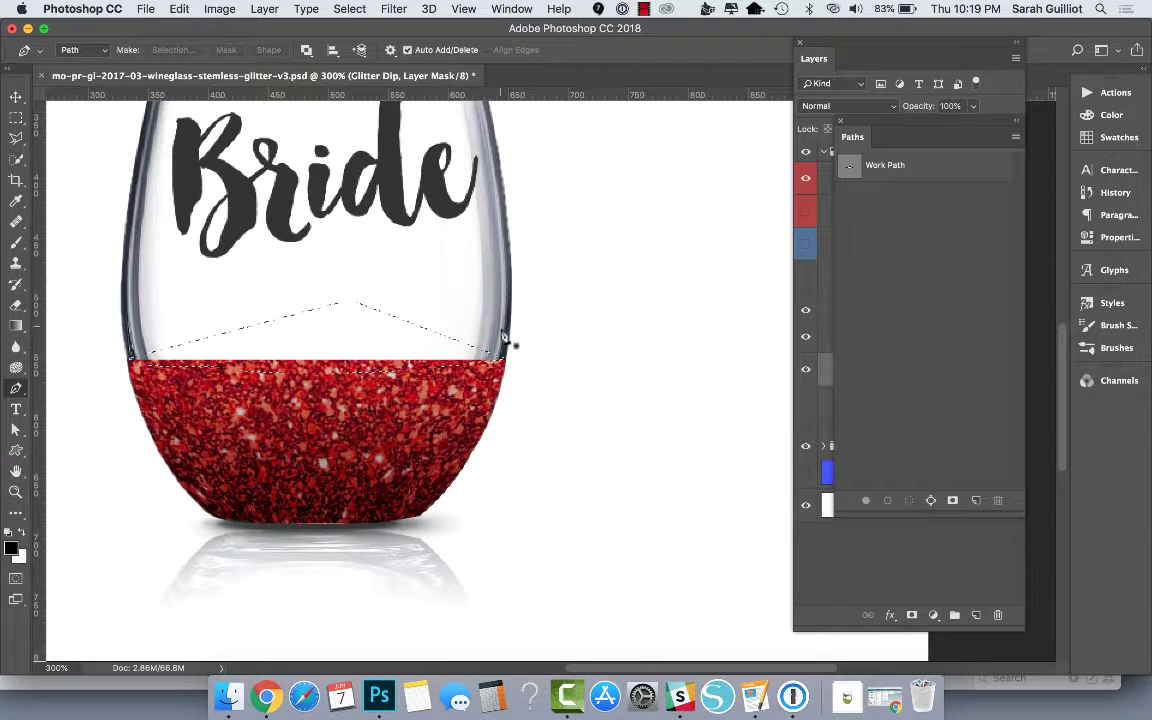
left_click(842, 122)
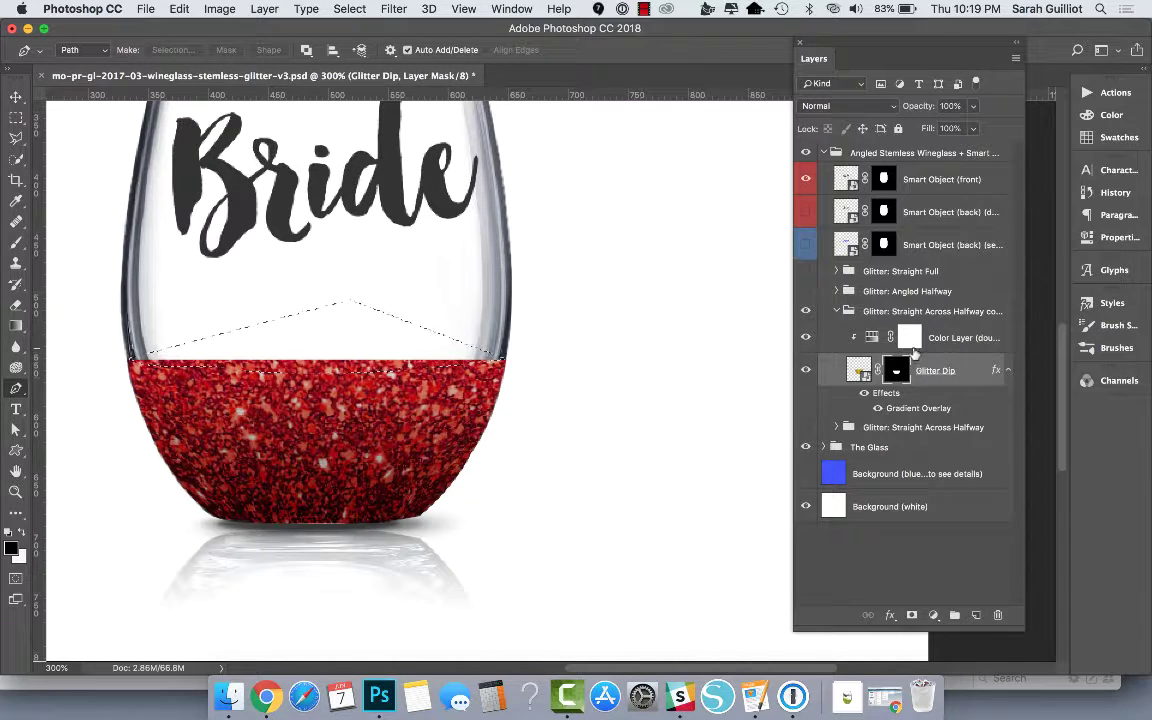
Step: Fill the peaked selection with black on the Glitter Dip mask, then deselect
left_click(860, 368)
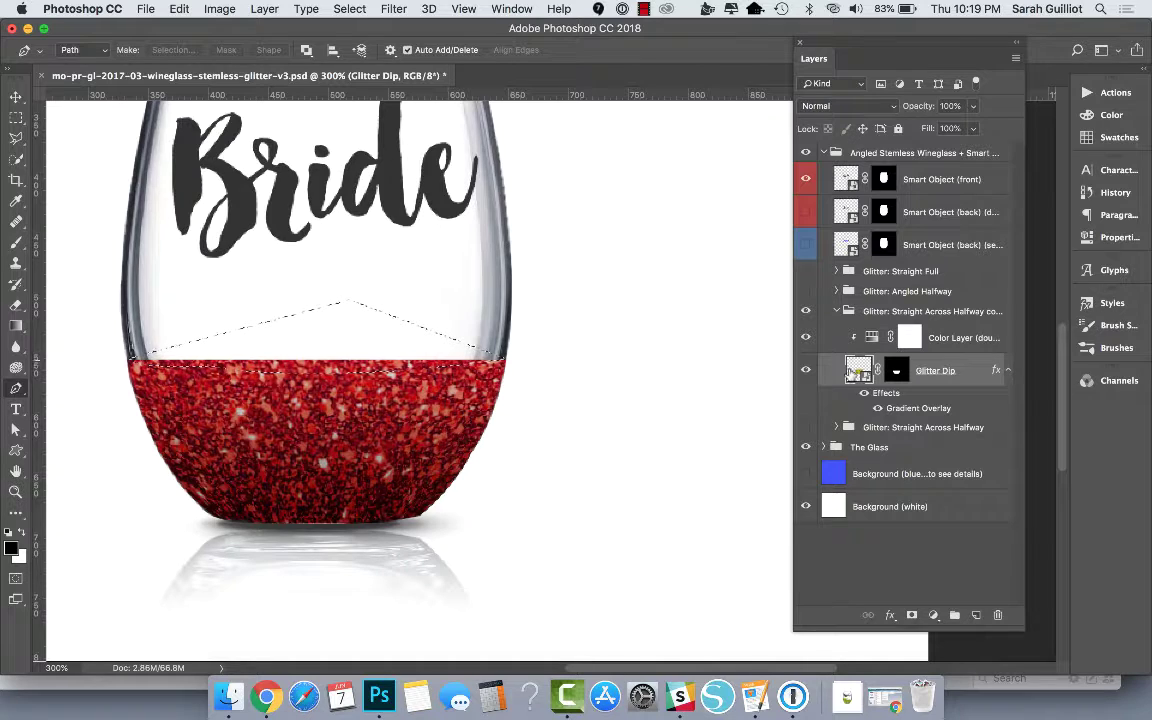
left_click(895, 370)
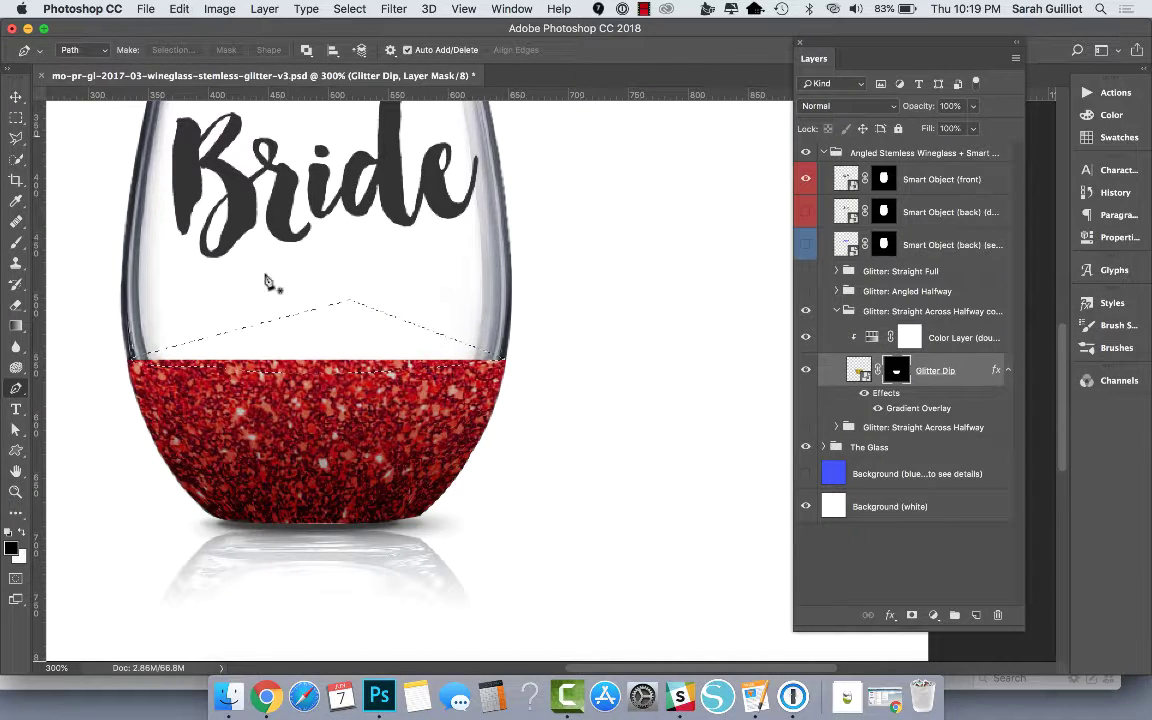
left_click(172, 8)
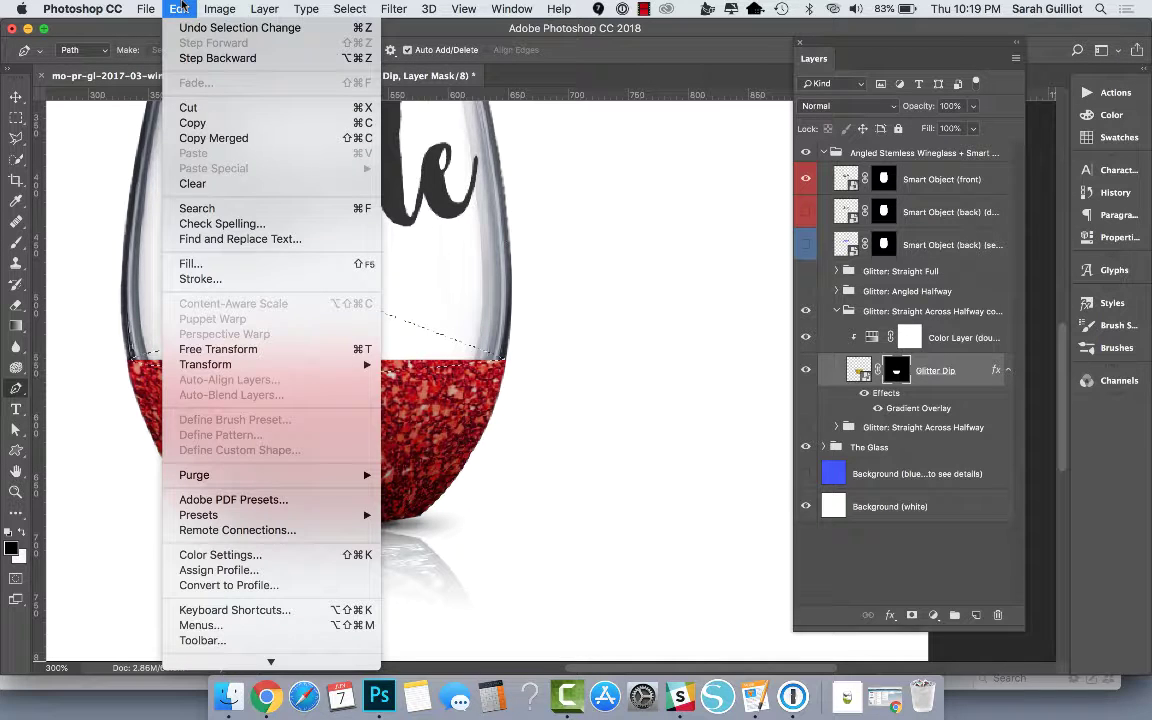
left_click(195, 263)
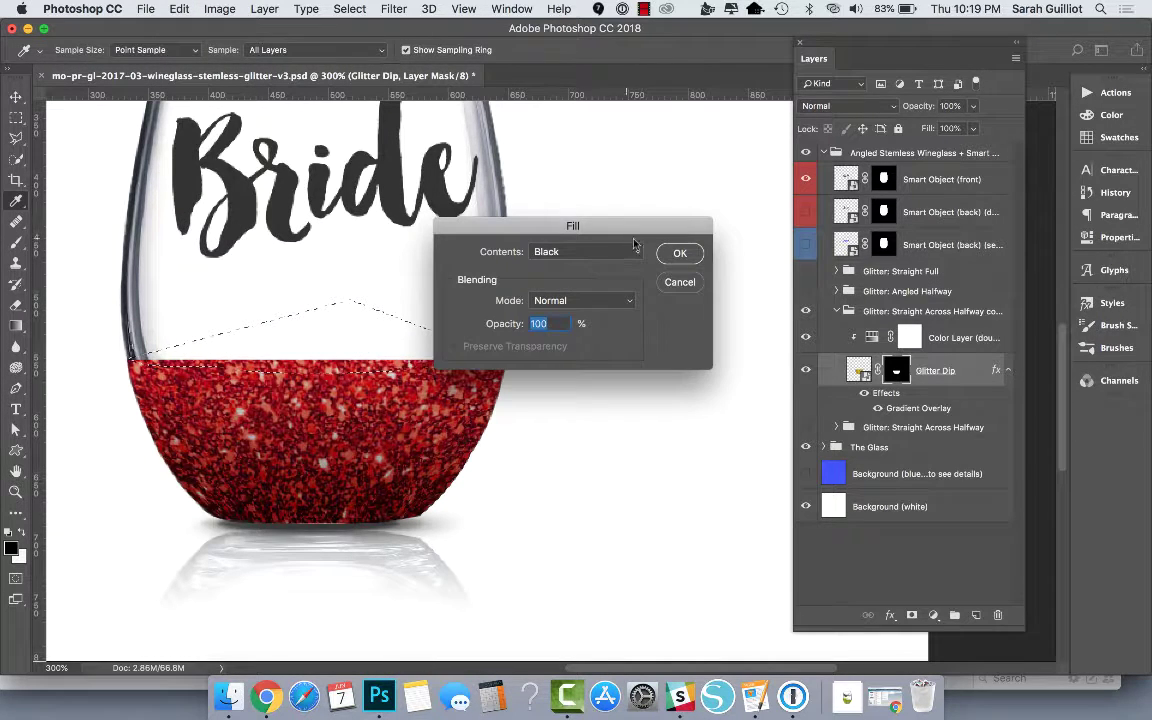
left_click(677, 252)
key("p")
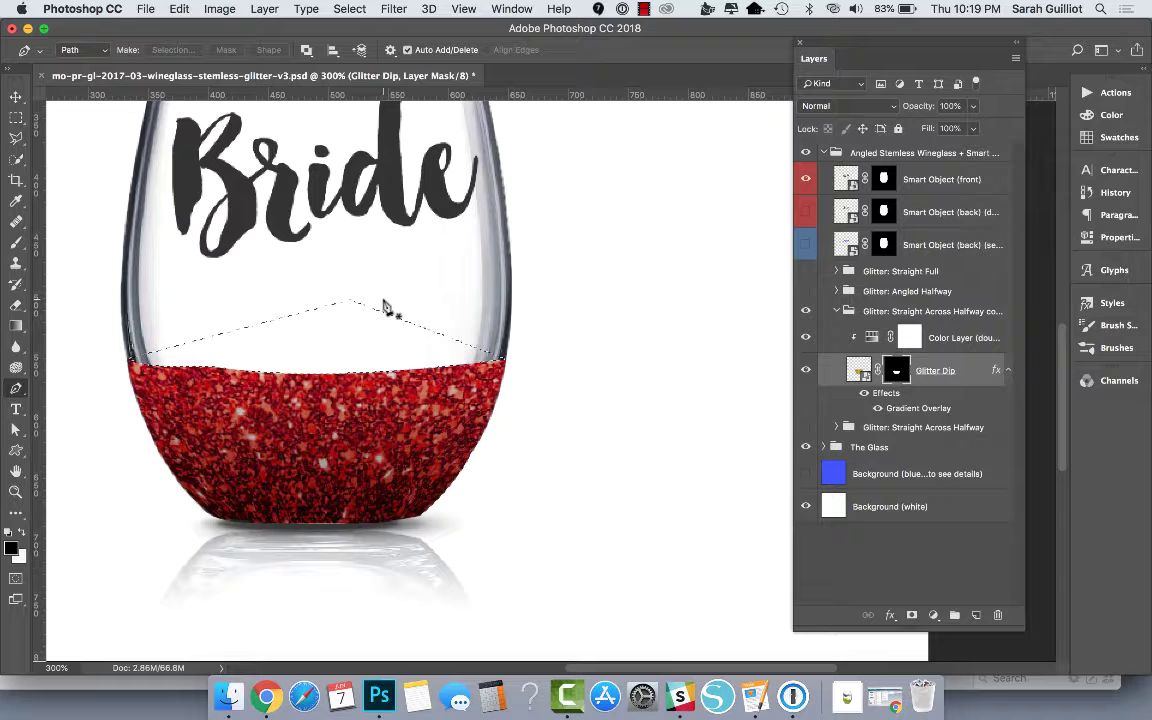
key("super+d")
Step: Choose the KYLE Bonus Chunky Charcoal brush from the Dry Media Brushes
left_click(15, 245)
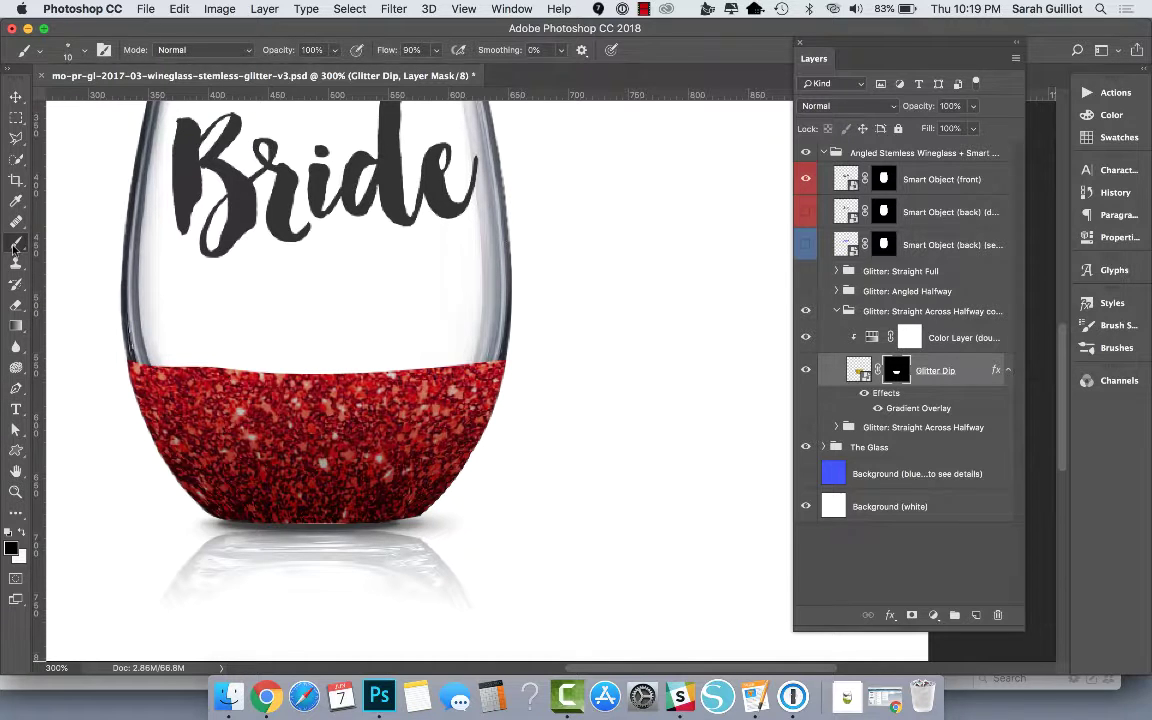
left_click(86, 50)
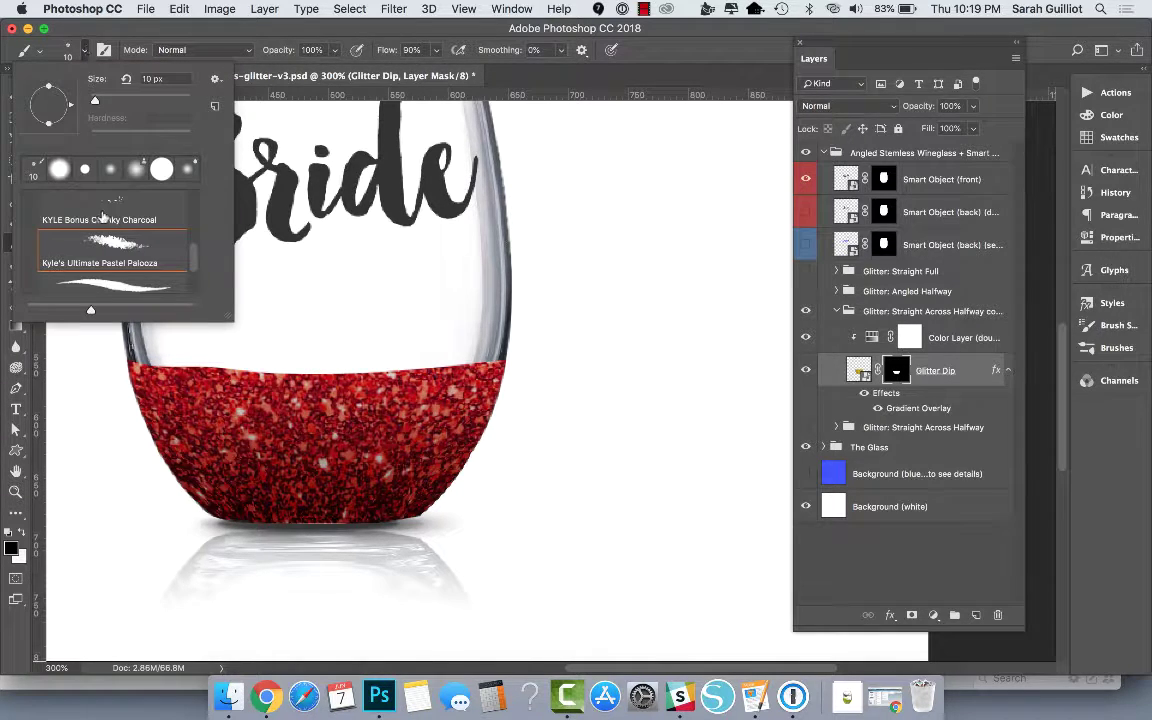
scroll(103, 216, "up", 10)
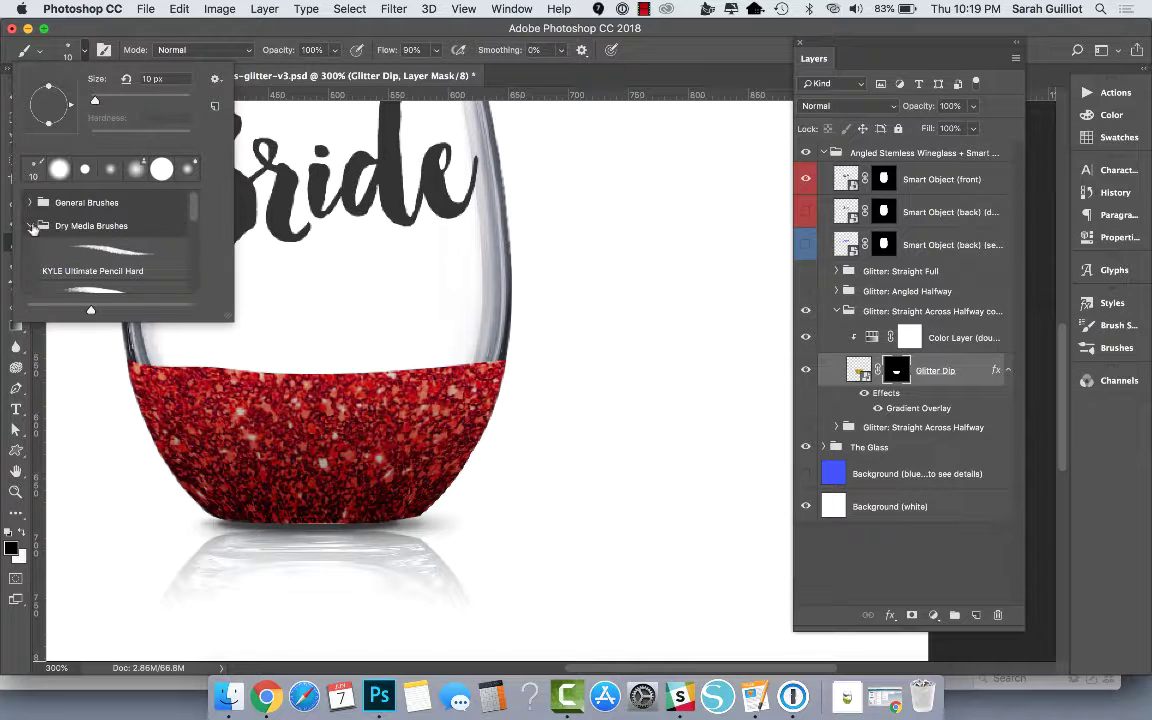
left_click(31, 226)
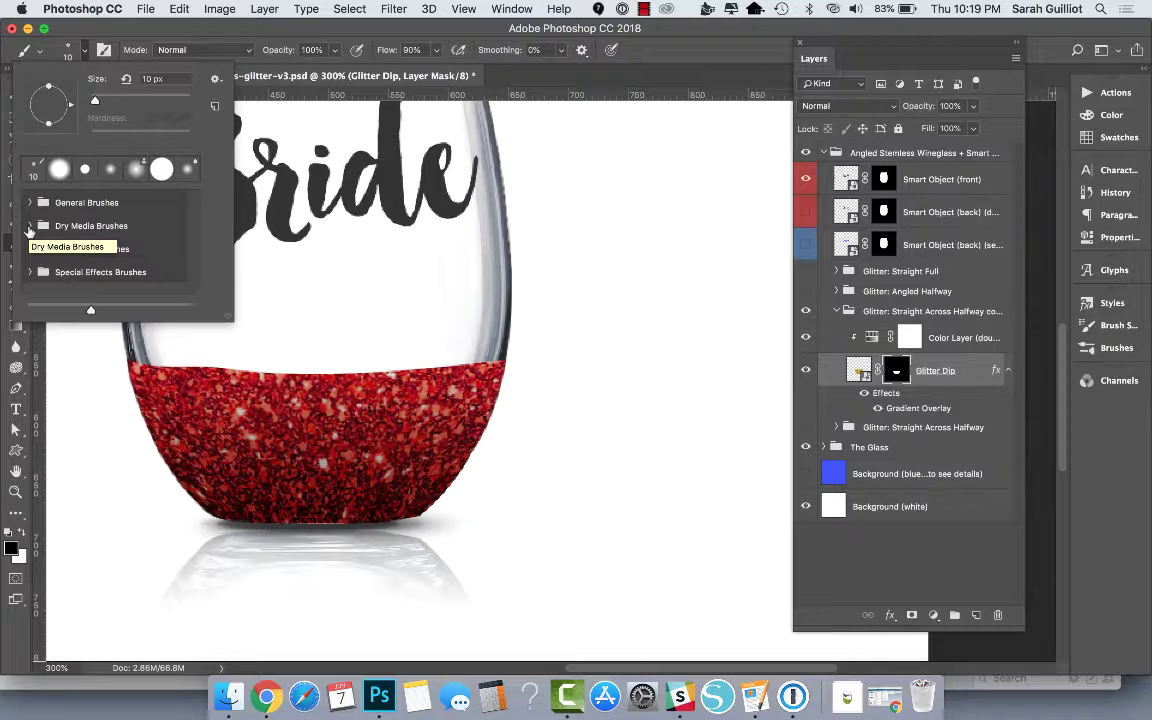
left_click(29, 228)
scroll(95, 231, "down", 3)
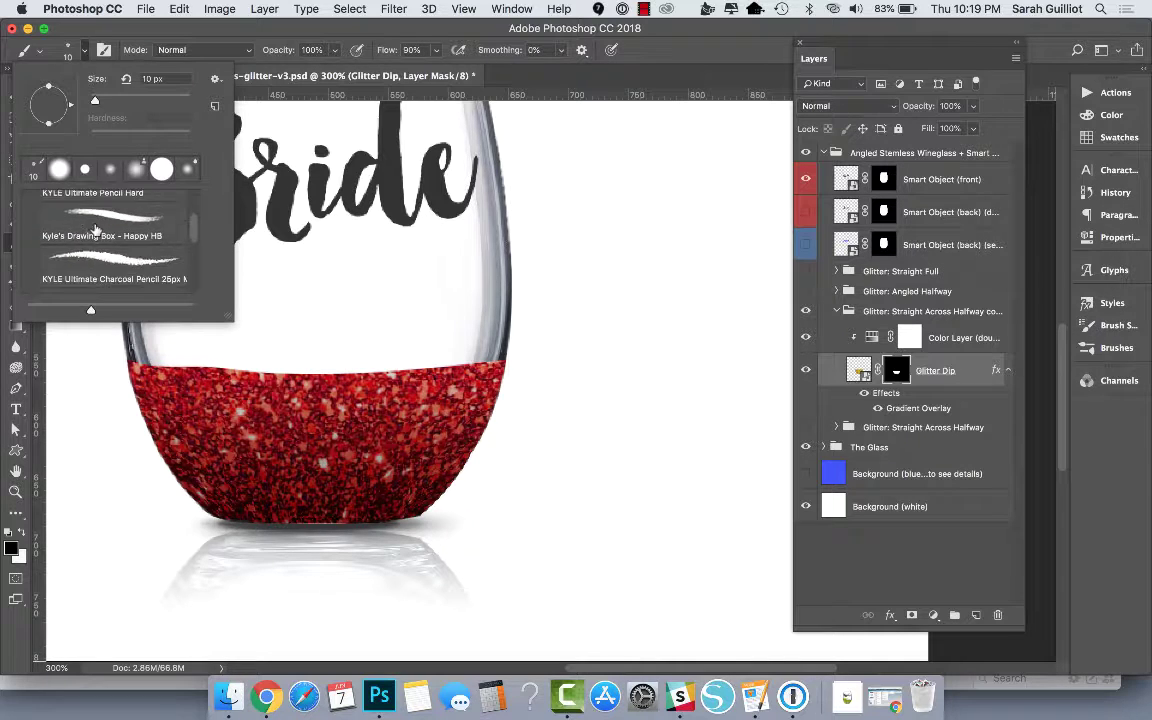
scroll(95, 231, "down", 3)
scroll(97, 246, "down", 2)
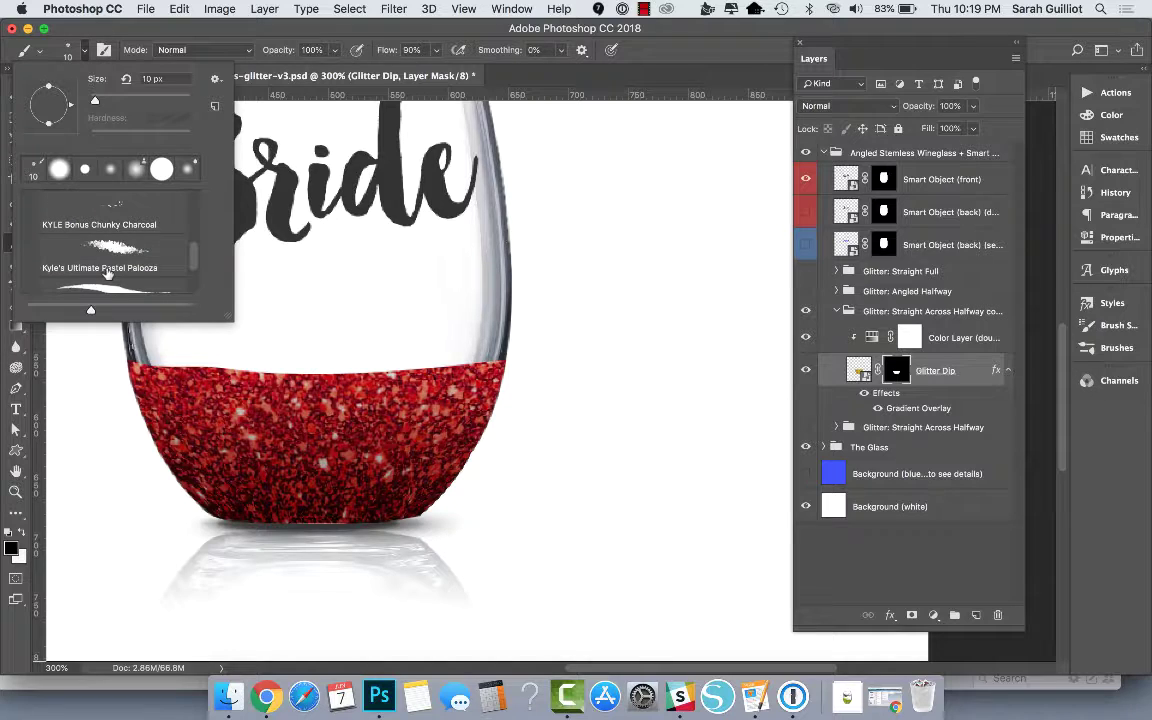
left_click(155, 31)
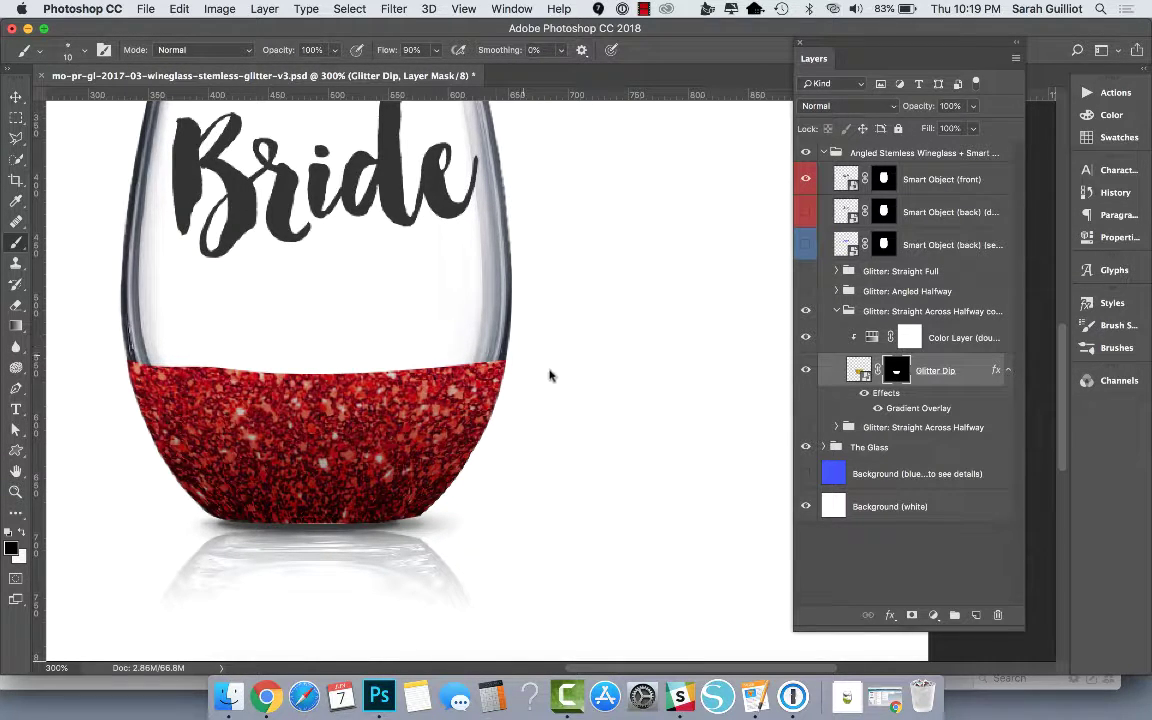
Step: Resize the charcoal brush, zoom in, and paint a ragged top edge on the glitter mask
key("bracketright")
key("bracketright")
key("bracketright")
key("bracketright")
key("bracketright")
key("bracketright")
key("bracketright")
key("bracketright")
key("bracketright")
key("bracketright")
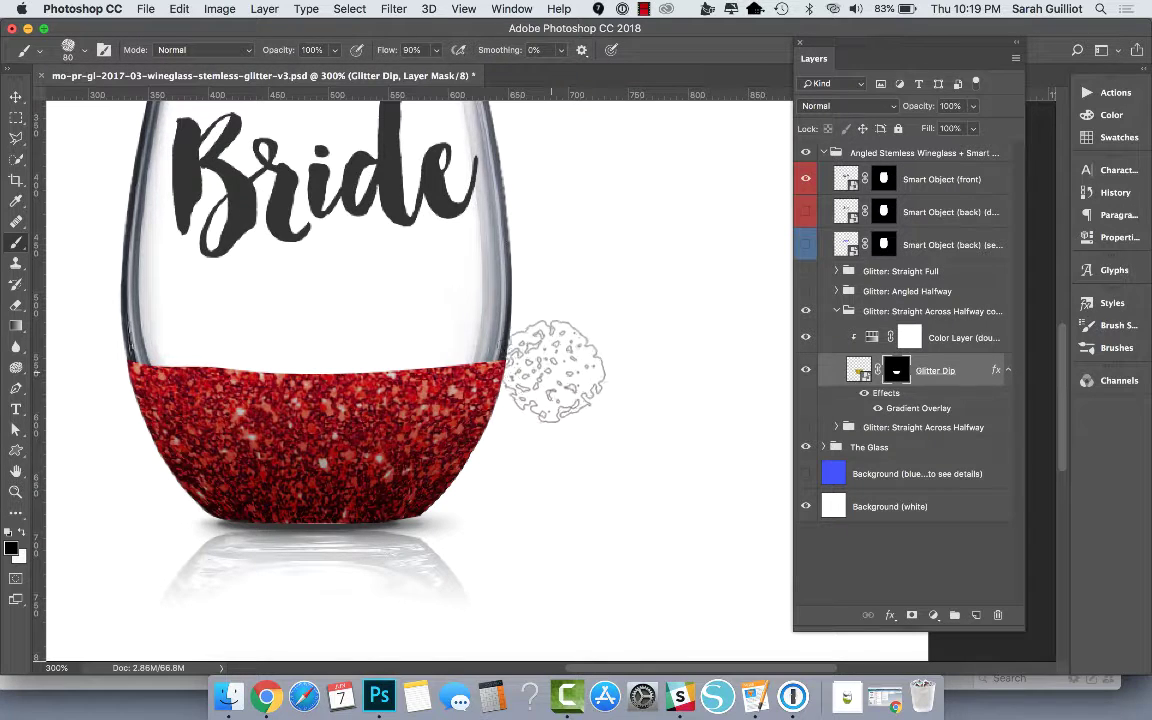
key("bracketleft")
key("bracketleft")
key("bracketleft")
key("bracketleft")
key("bracketleft")
key("bracketleft")
key("bracketleft")
key("bracketleft")
key("bracketleft")
key("bracketleft")
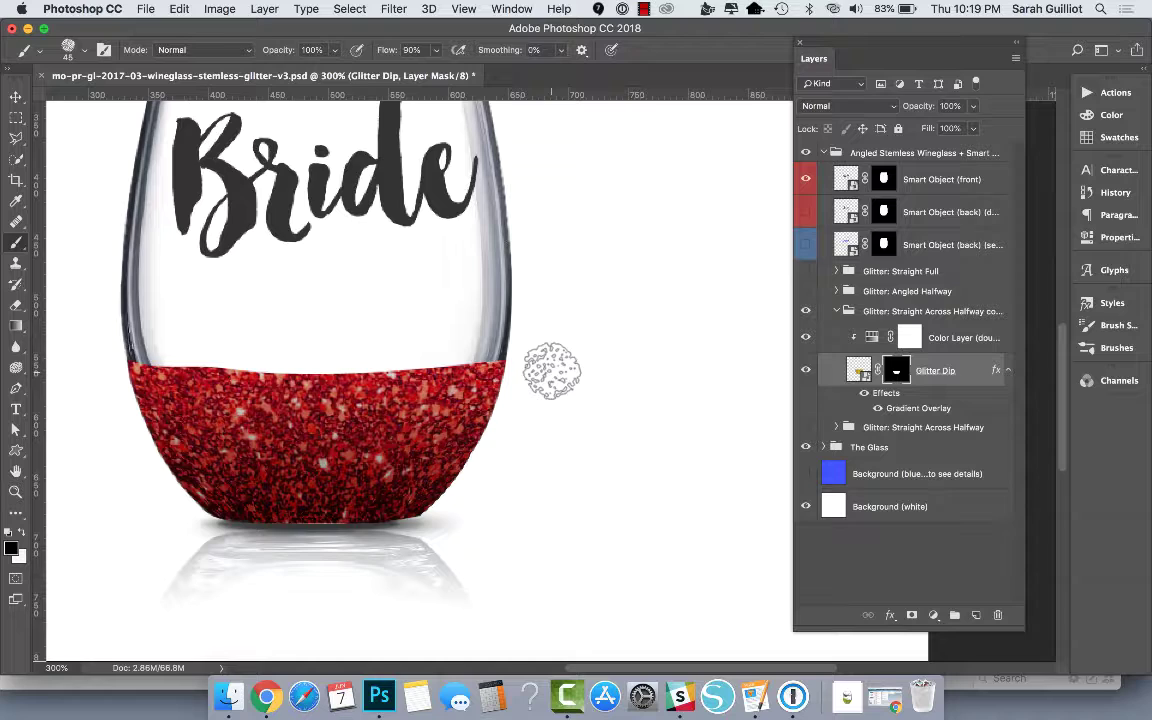
key("bracketleft")
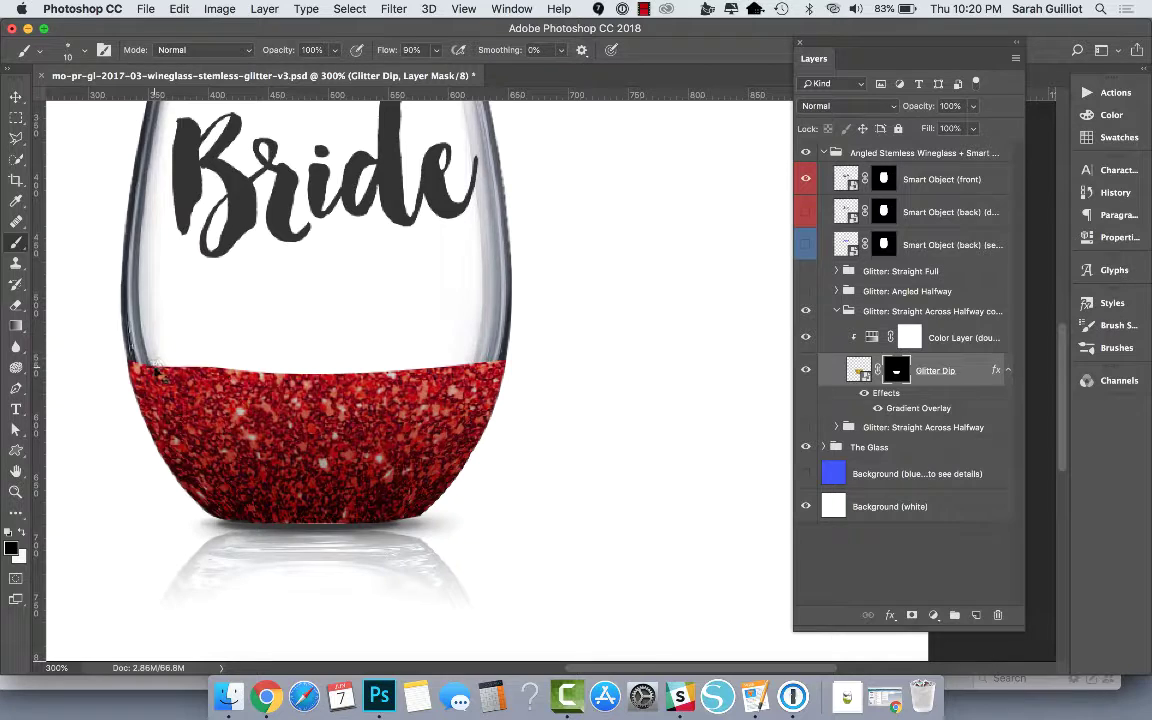
key("super+equal")
key("super+equal")
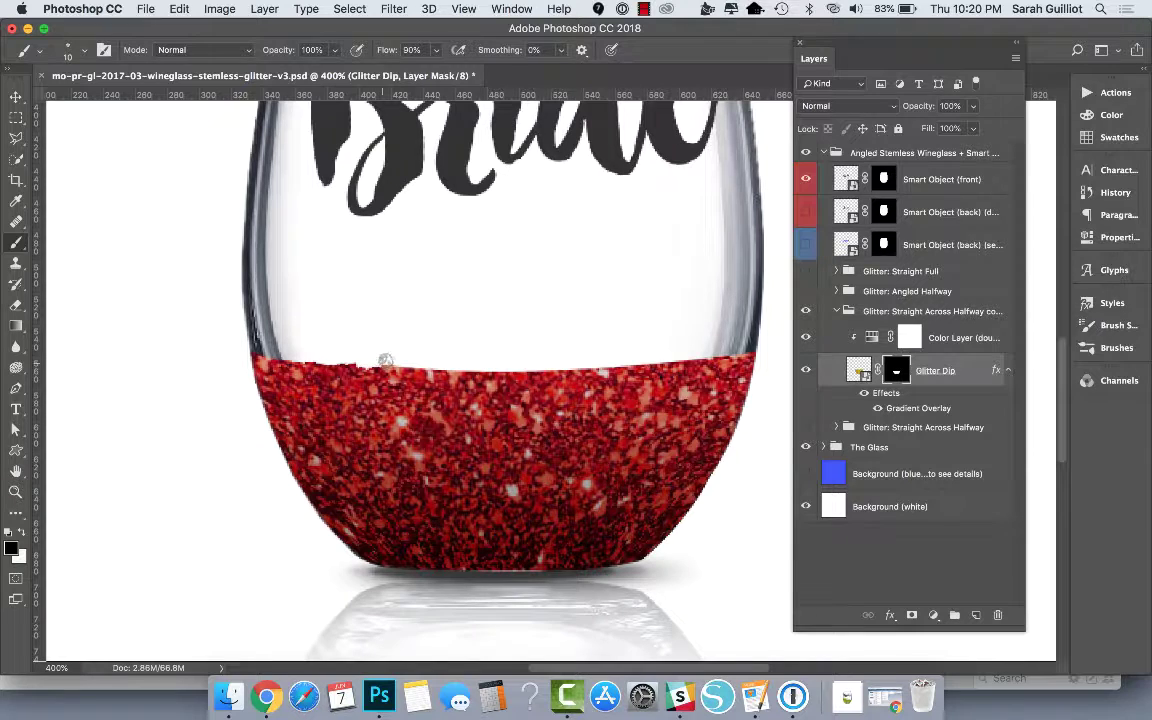
mouse_move(353, 360)
left_mouse_down()
mouse_move(533, 372)
mouse_move(732, 358)
left_mouse_up()
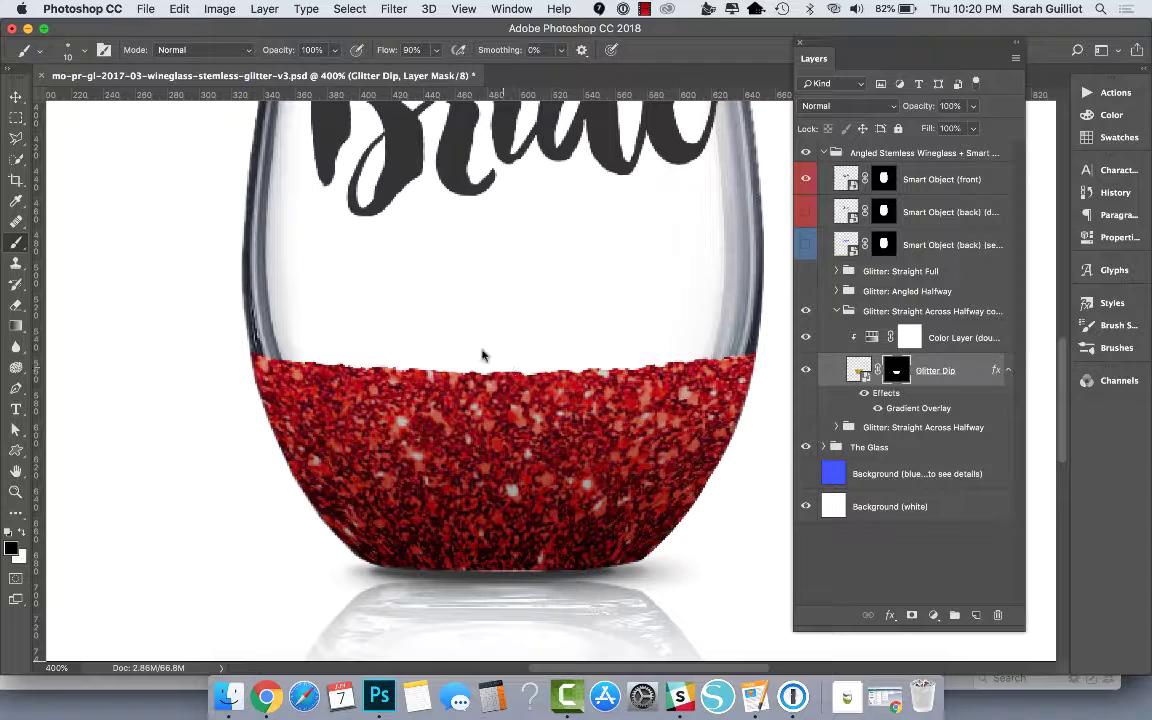
left_click_drag(467, 371, 489, 548)
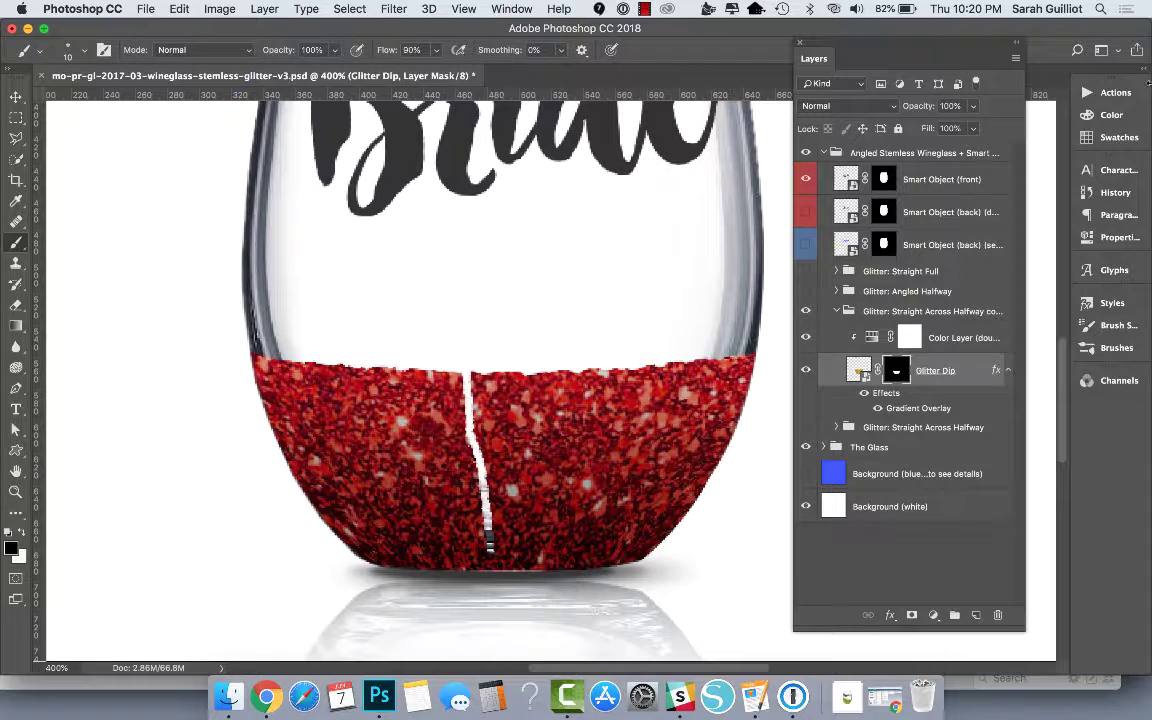
Step: Revert the stray vertical brush stroke using the History panel
left_click(1115, 192)
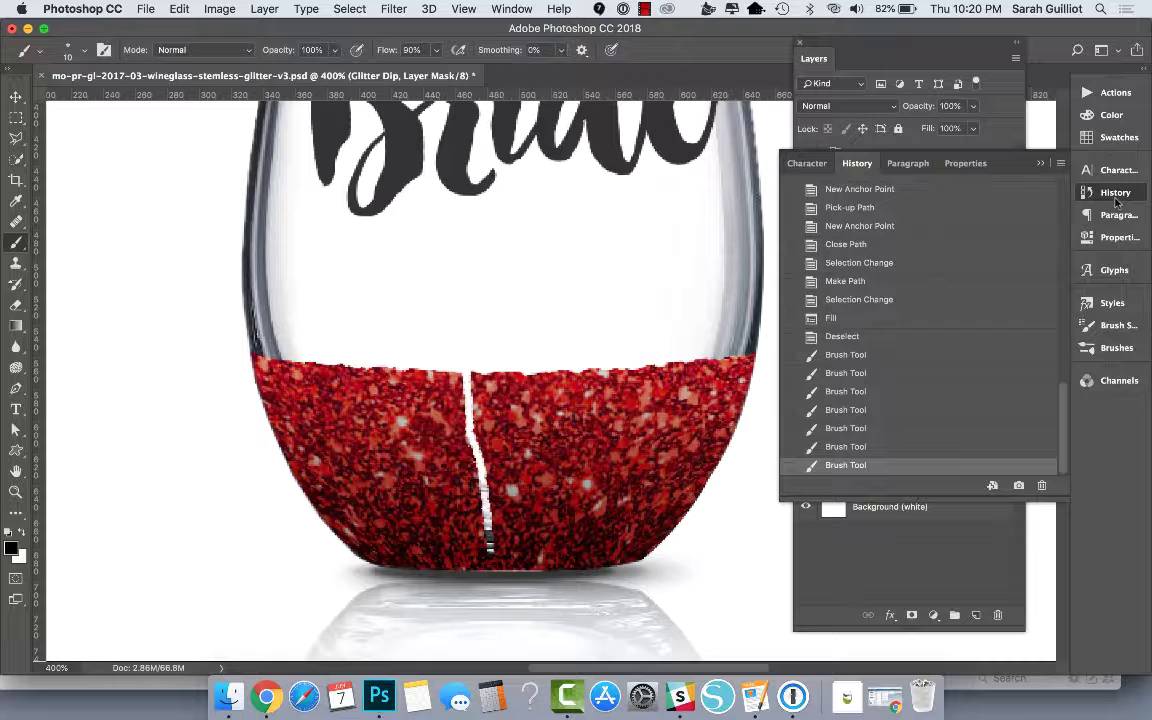
left_click(885, 447)
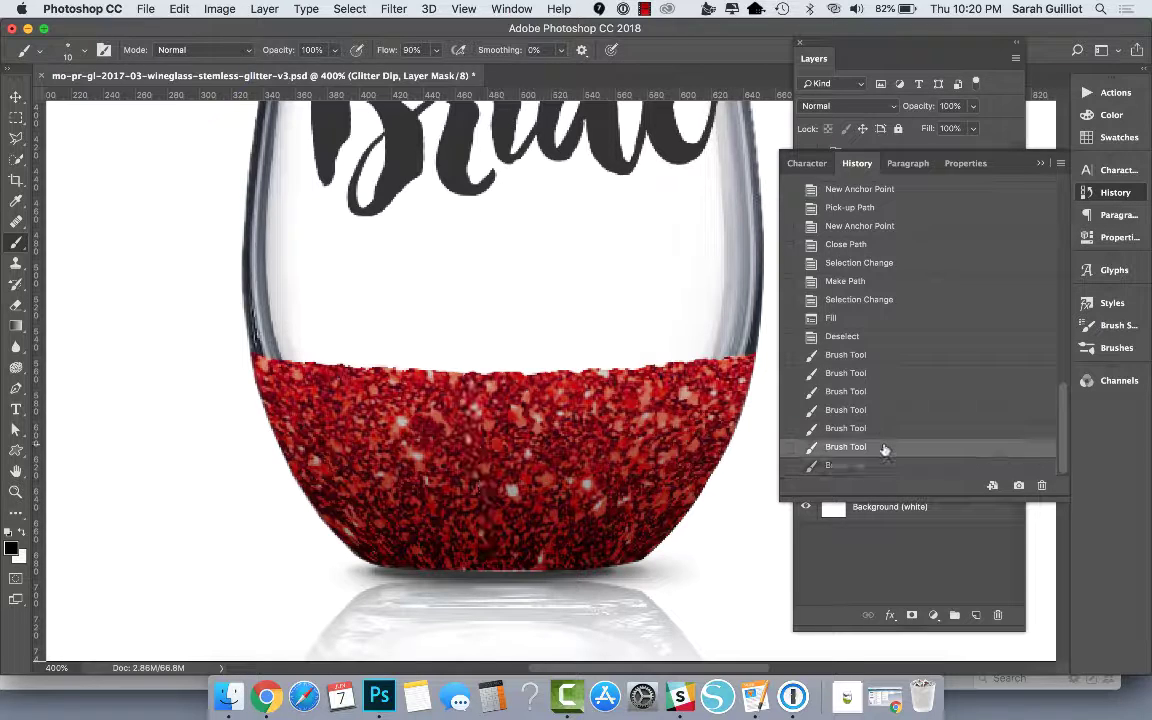
left_click(1040, 165)
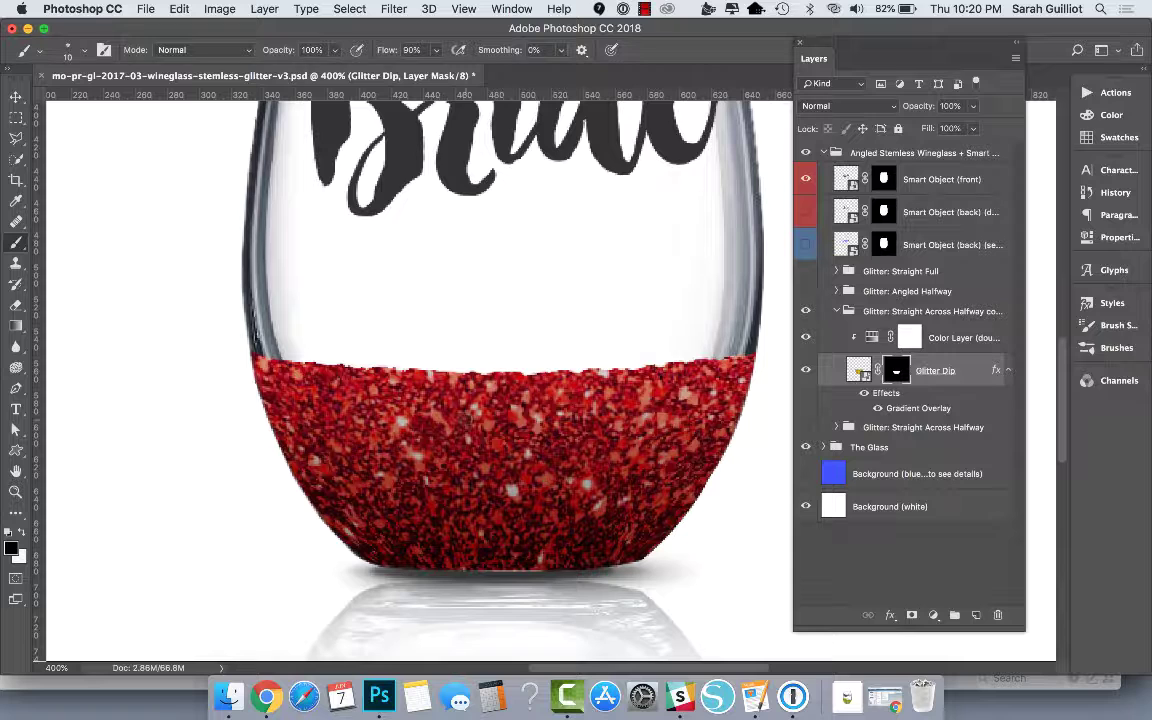
Step: Fit the glass on screen and raise the Color Layer's Lightness from -26 to +3
left_click(16, 471)
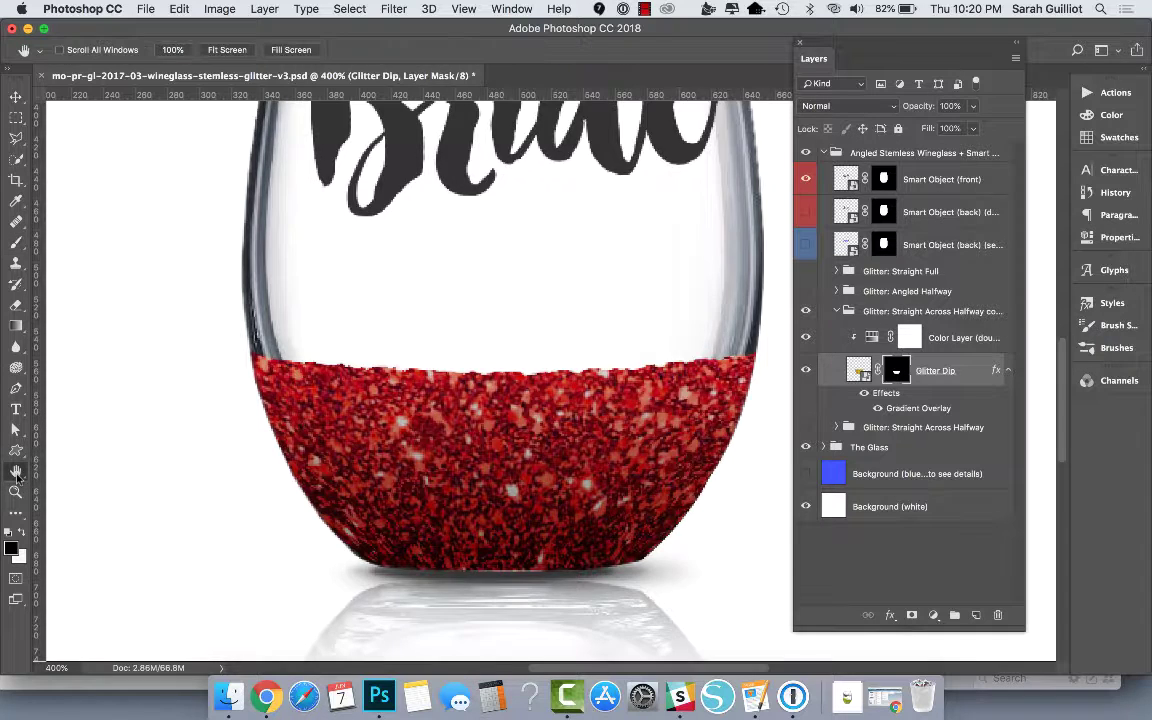
double_click(16, 473)
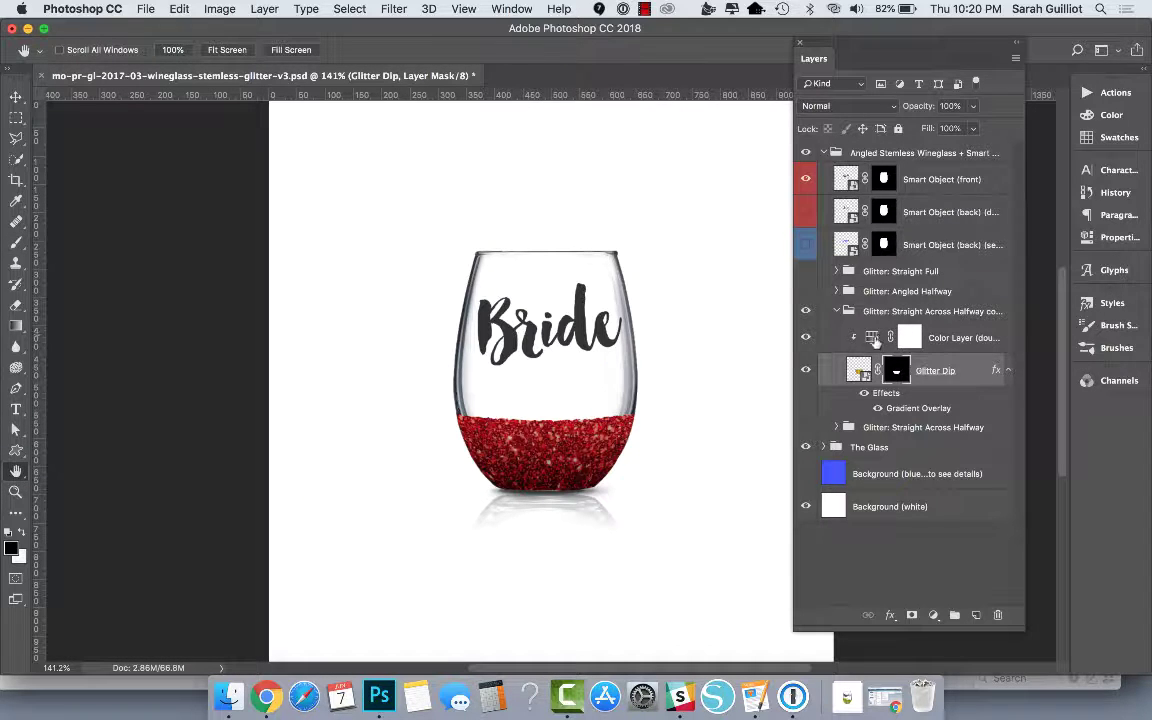
double_click(872, 340)
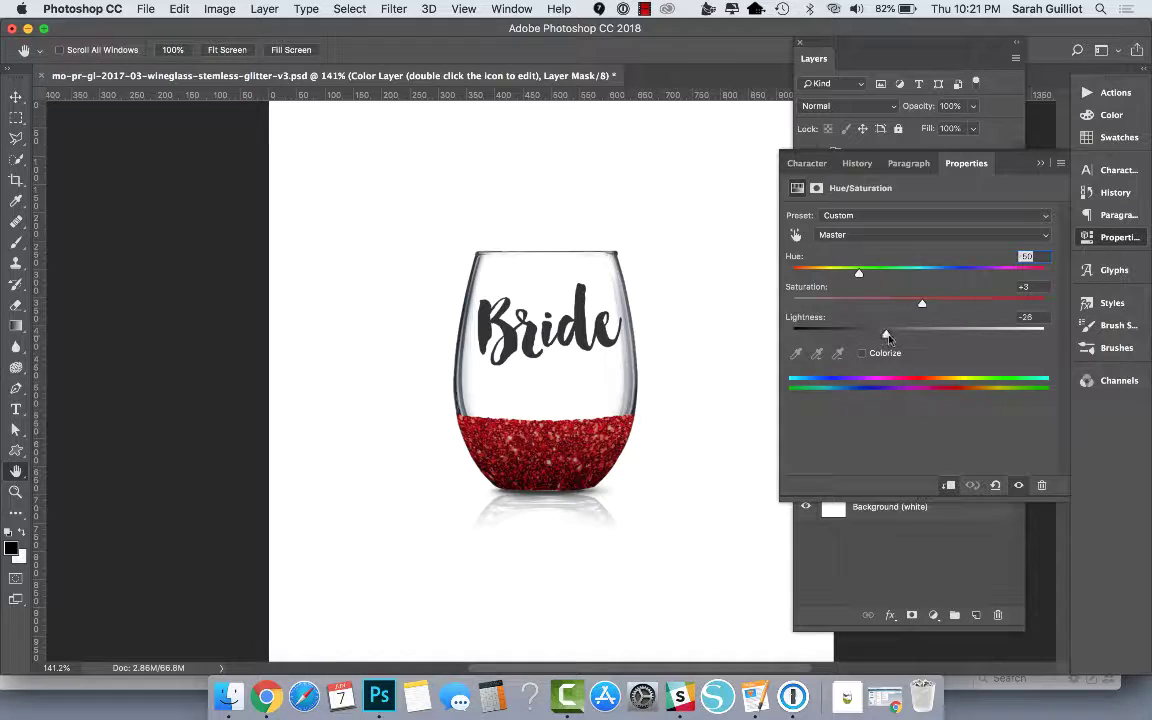
left_click_drag(888, 338, 921, 336)
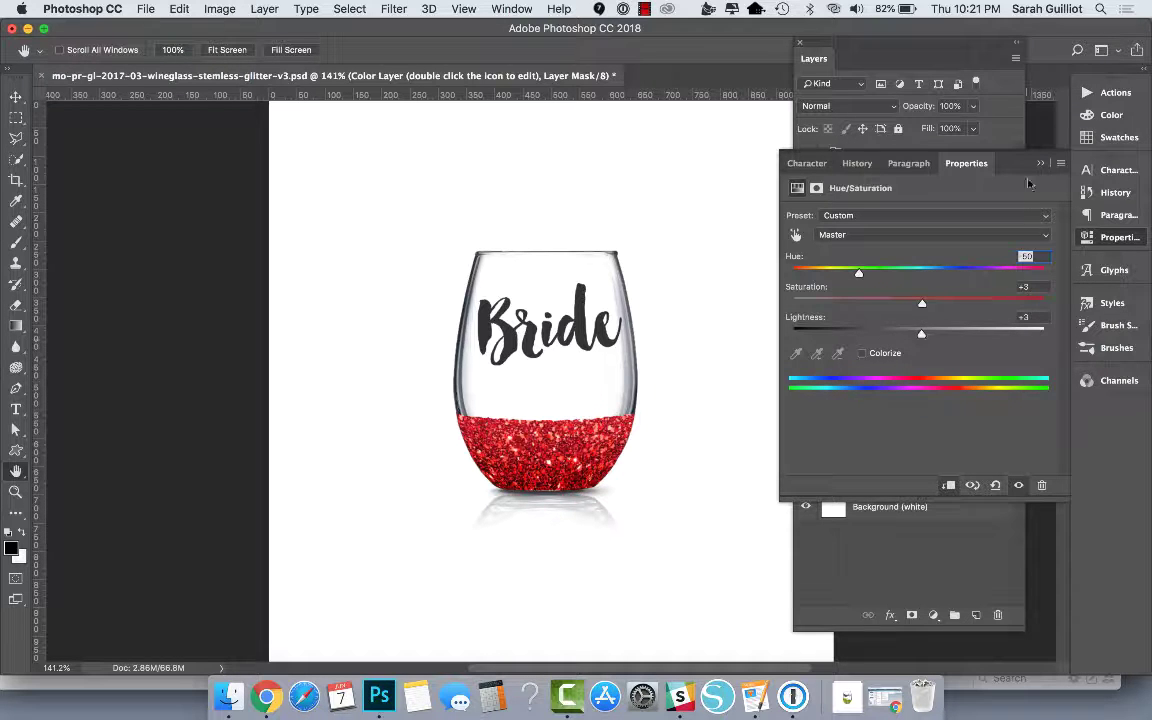
left_click(940, 152)
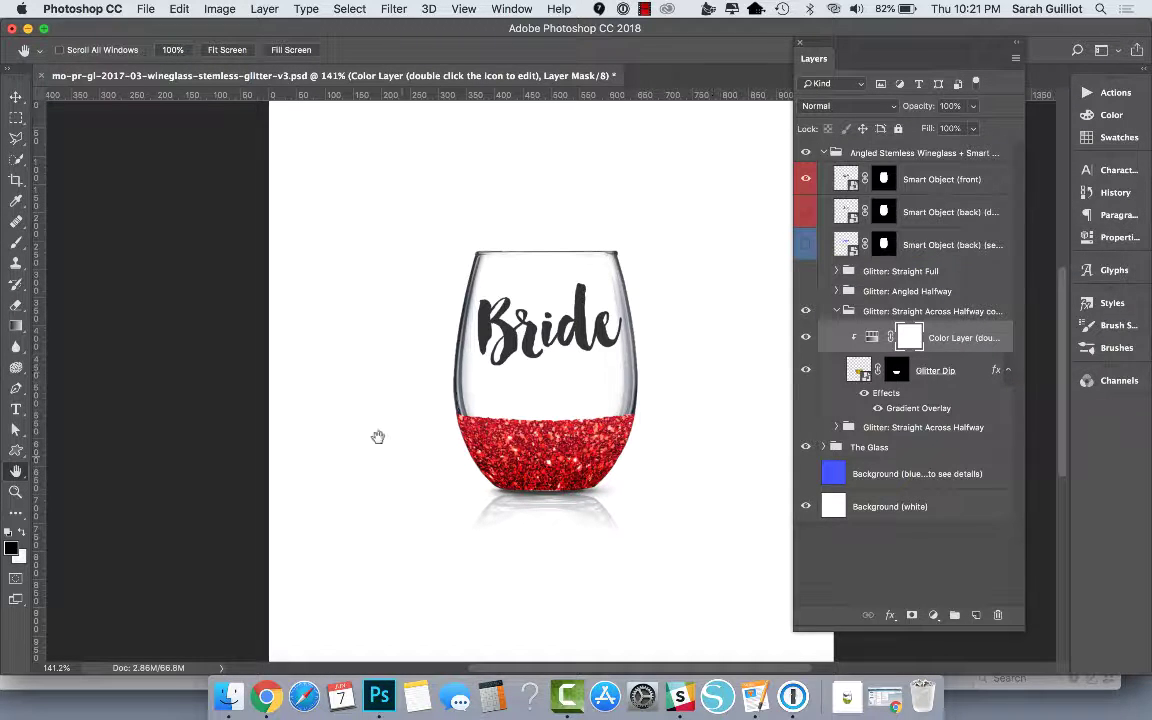